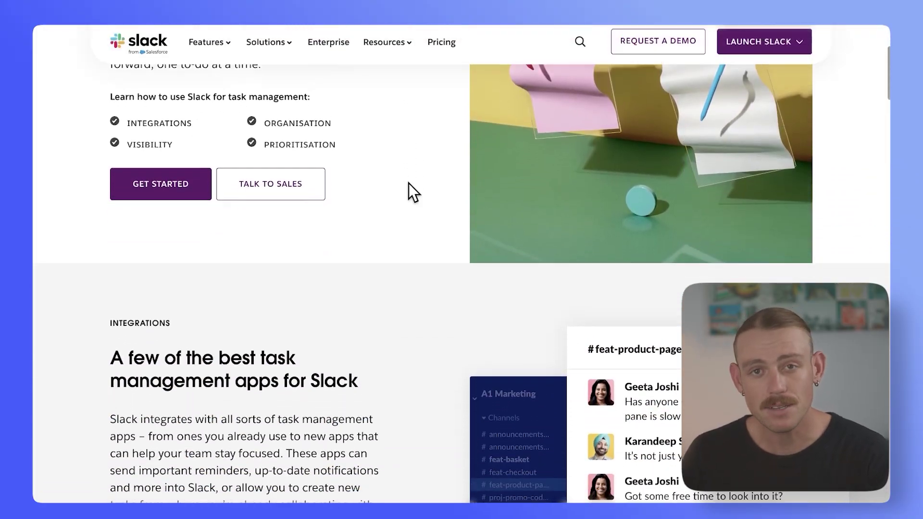
Read through the Slack task management page, covering the suggested integrations and the team communication section.
{"action": "scroll", "coordinate": [408, 183], "scroll_direction": "down", "scroll_amount": 10}
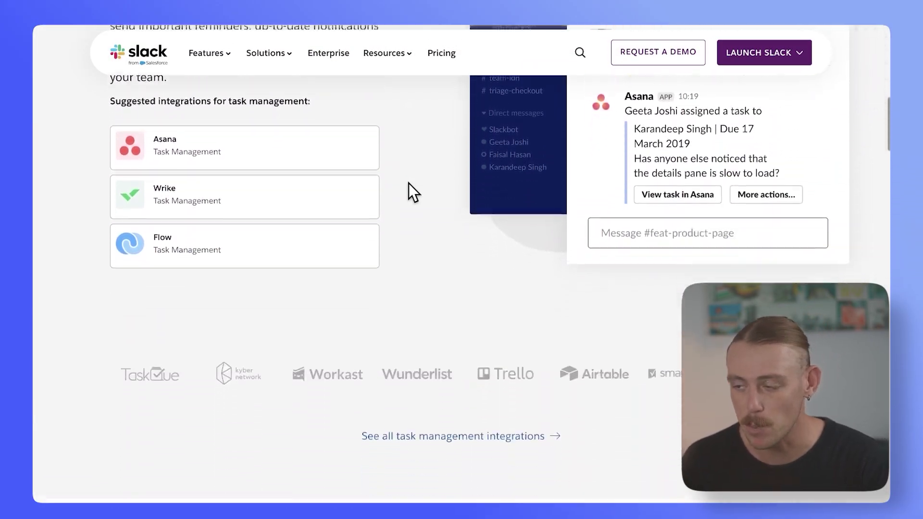
{"action": "scroll", "coordinate": [495, 274], "scroll_direction": "down", "scroll_amount": 5}
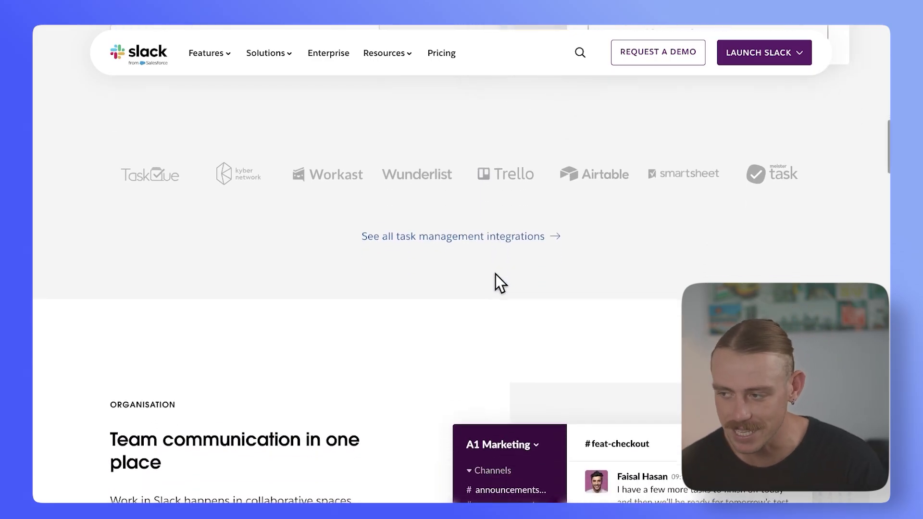
{"action": "scroll", "coordinate": [494, 274], "scroll_direction": "down", "scroll_amount": 6}
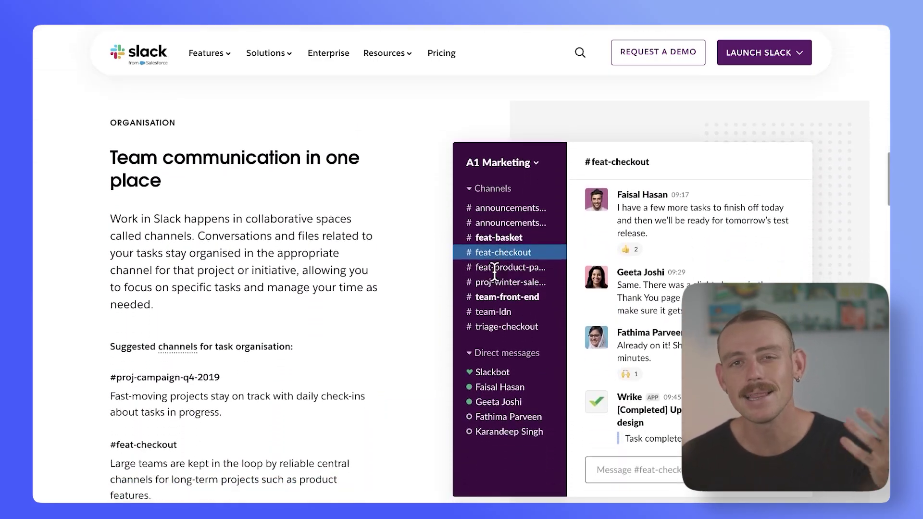
{"action": "scroll", "coordinate": [494, 272], "scroll_direction": "down", "scroll_amount": 1}
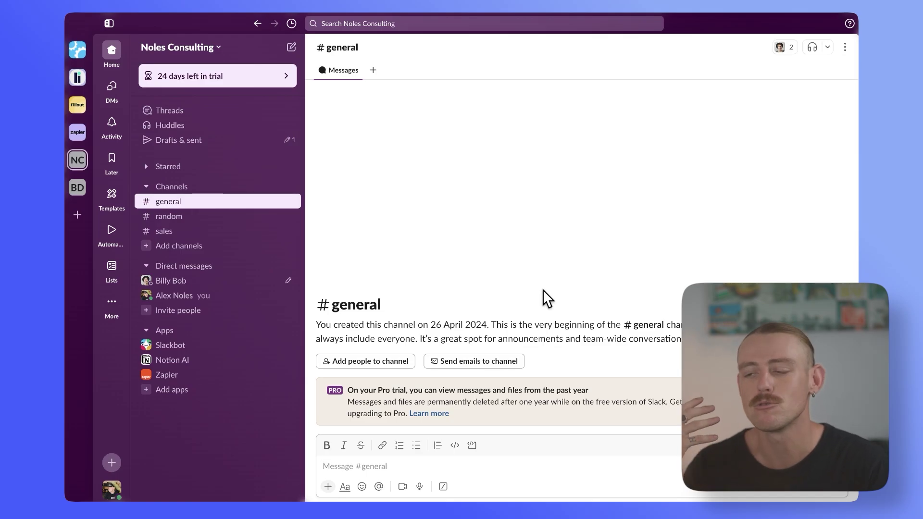
Add the existing Contact tracker list to the #general channel with the All items view.
{"action": "left_click", "coordinate": [373, 71]}
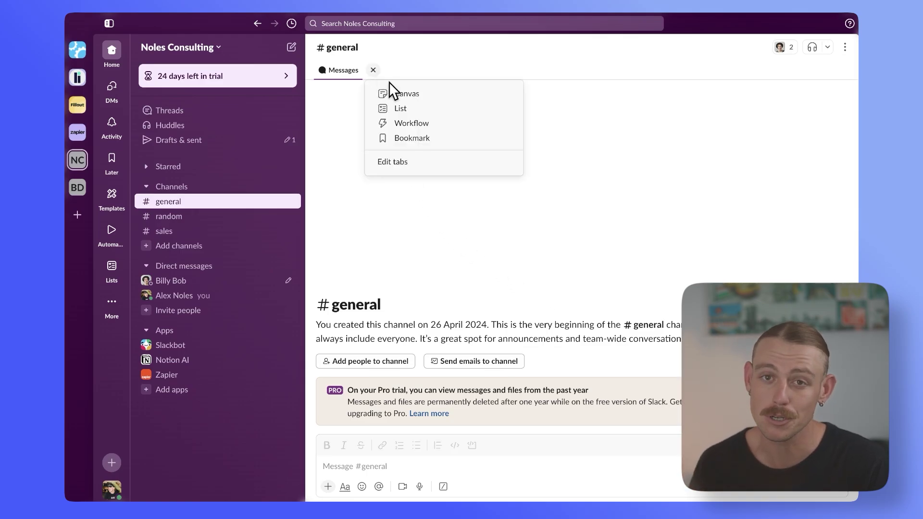
{"action": "left_click", "coordinate": [416, 112]}
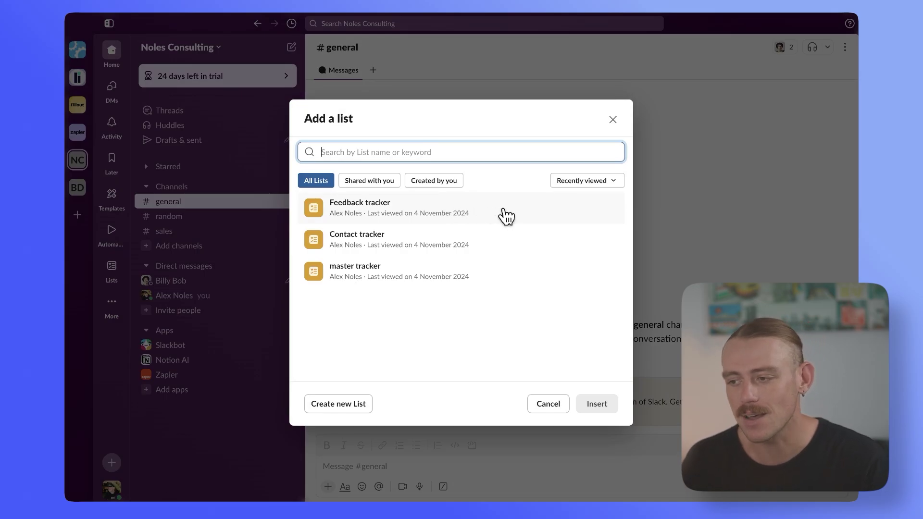
{"action": "left_click", "coordinate": [505, 239]}
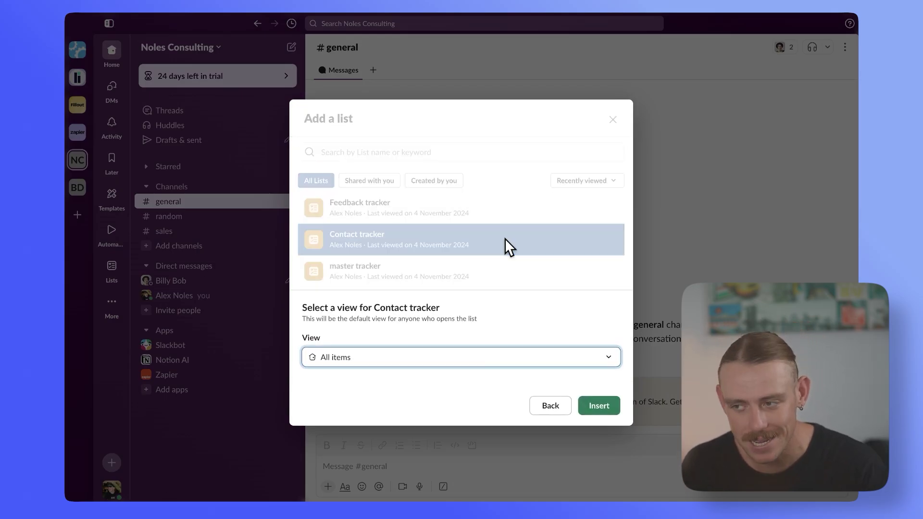
{"action": "left_click", "coordinate": [595, 405]}
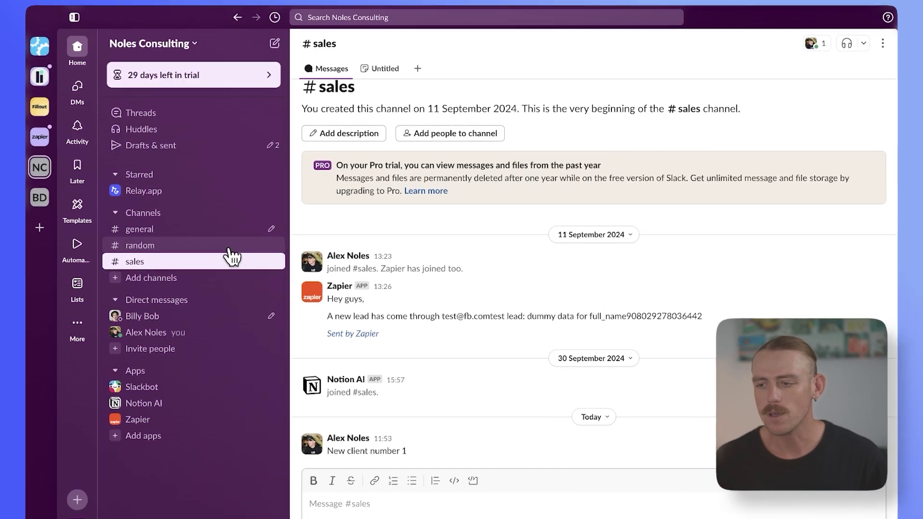
Compare the tabs in the #general and #sales channels and the add-tab options in a direct message.
{"action": "left_click", "coordinate": [212, 218]}
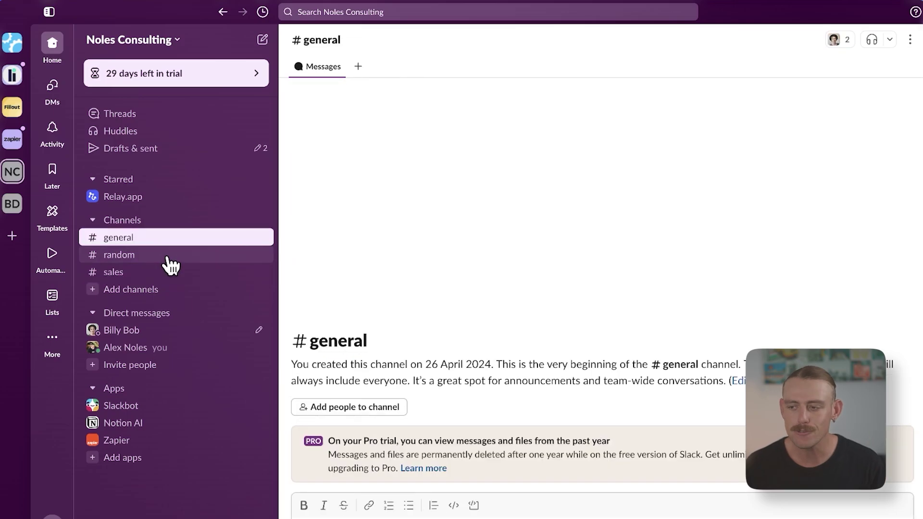
{"action": "left_click", "coordinate": [162, 272]}
{"action": "left_click", "coordinate": [180, 334]}
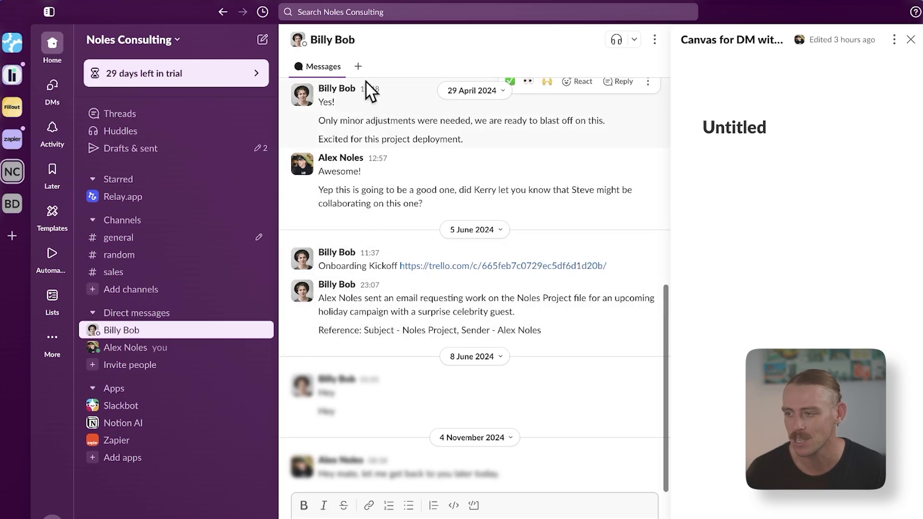
{"action": "left_click", "coordinate": [357, 66]}
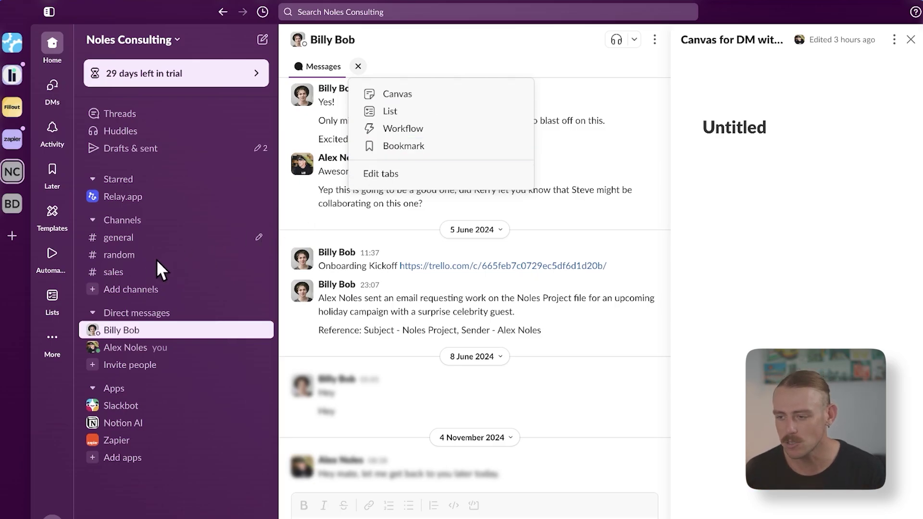
{"action": "left_click", "coordinate": [137, 273]}
{"action": "left_click", "coordinate": [137, 273]}
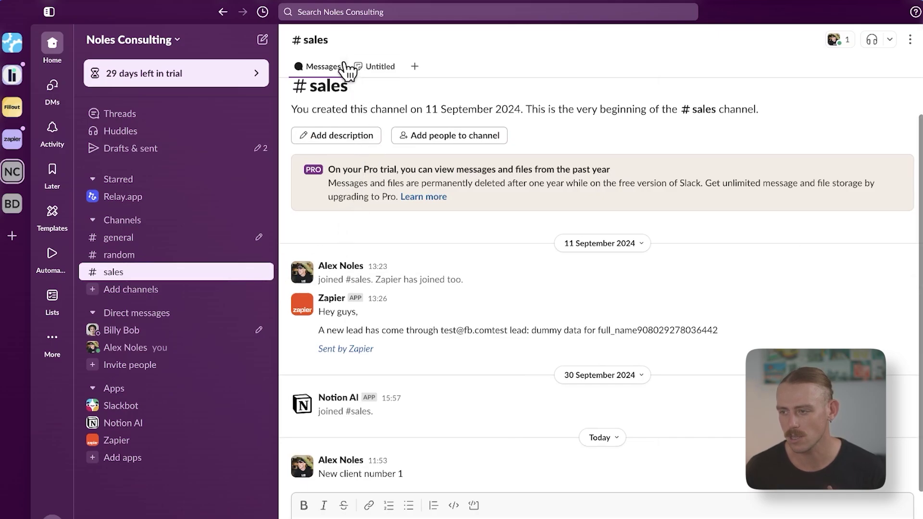
{"action": "left_click", "coordinate": [171, 254]}
Create a new blank canvas as a tab in the #general channel.
{"action": "left_click", "coordinate": [175, 237]}
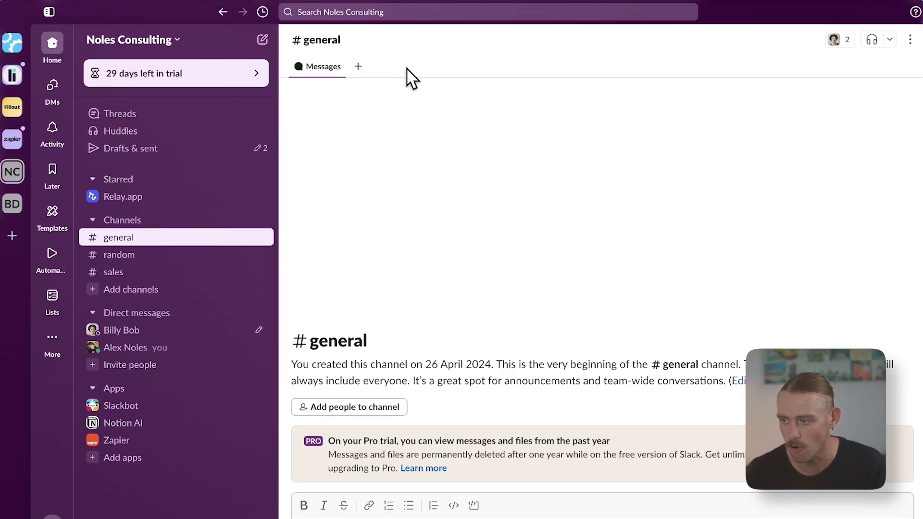
{"action": "left_click", "coordinate": [358, 66]}
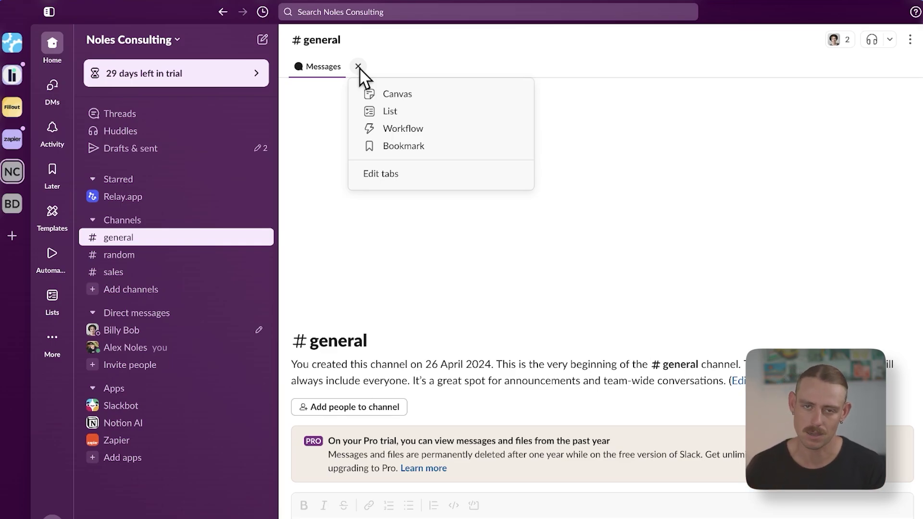
{"action": "left_click", "coordinate": [409, 96]}
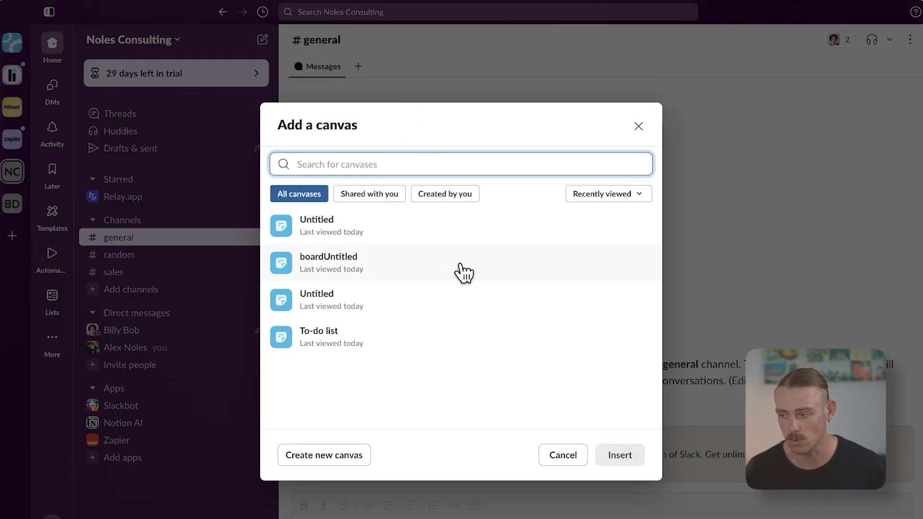
{"action": "left_click", "coordinate": [330, 455]}
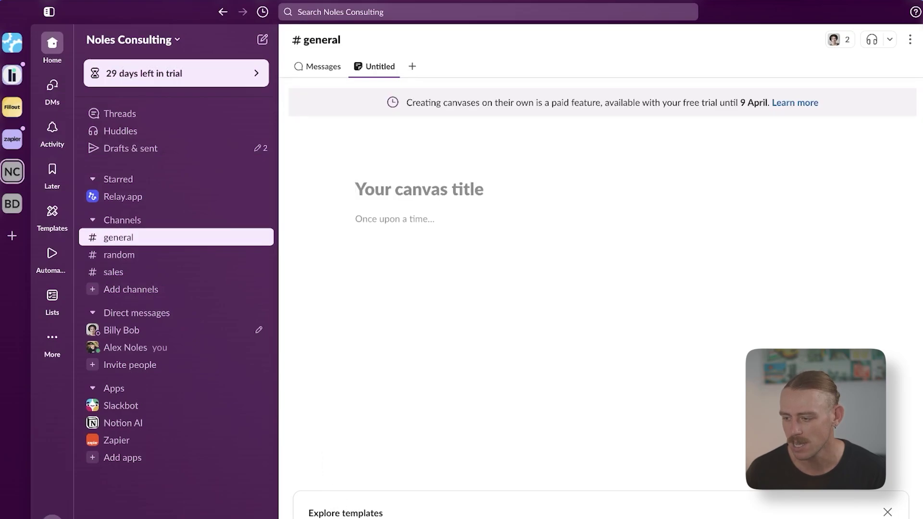
{"action": "key", "text": "Return"}
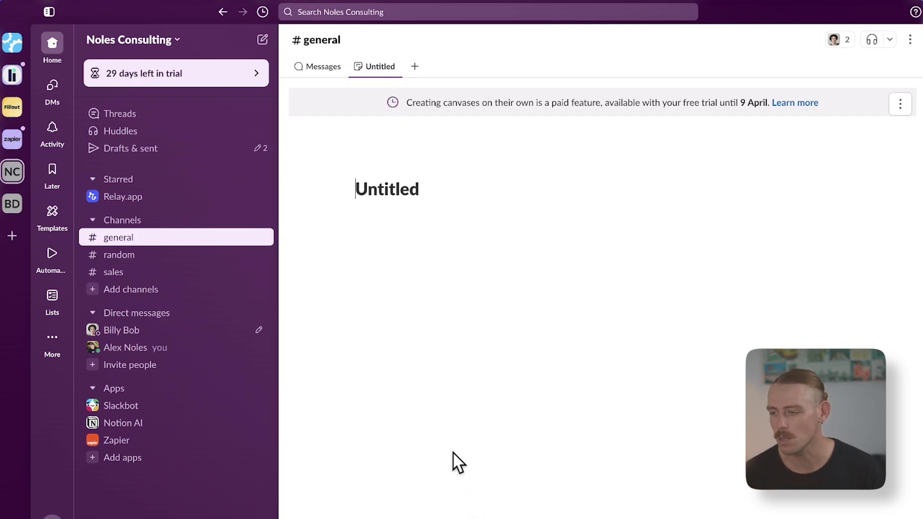
Replace the new canvas's title with "Client #1 Onboarding".
{"action": "left_click_drag", "start_coordinate": [420, 190], "coordinate": [352, 195]}
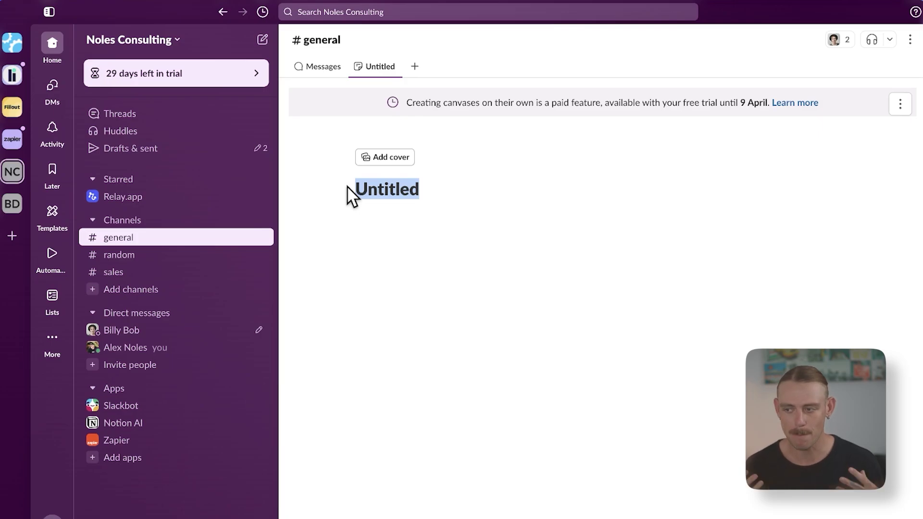
{"action": "type", "text": "Clien"}
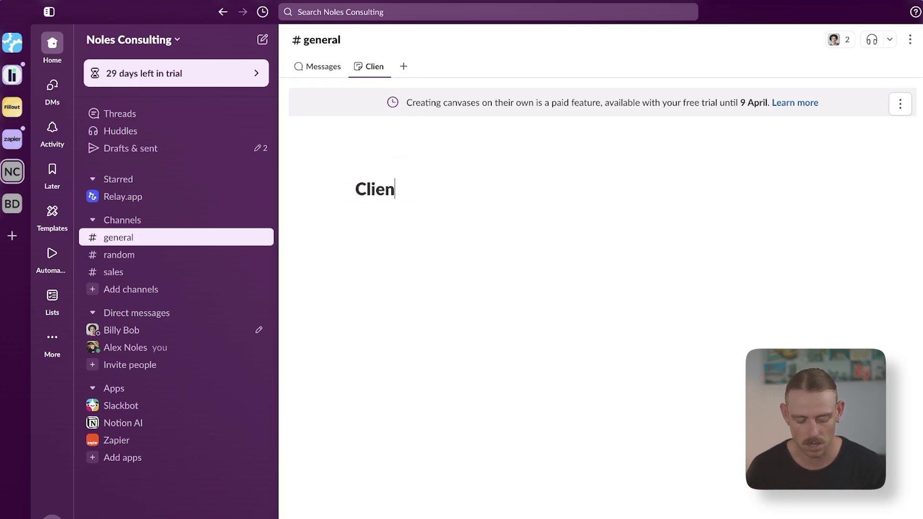
{"action": "type", "text": "t Onboard"}
{"action": "key", "text": "BackSpace"}
{"action": "type", "text": "rd"}
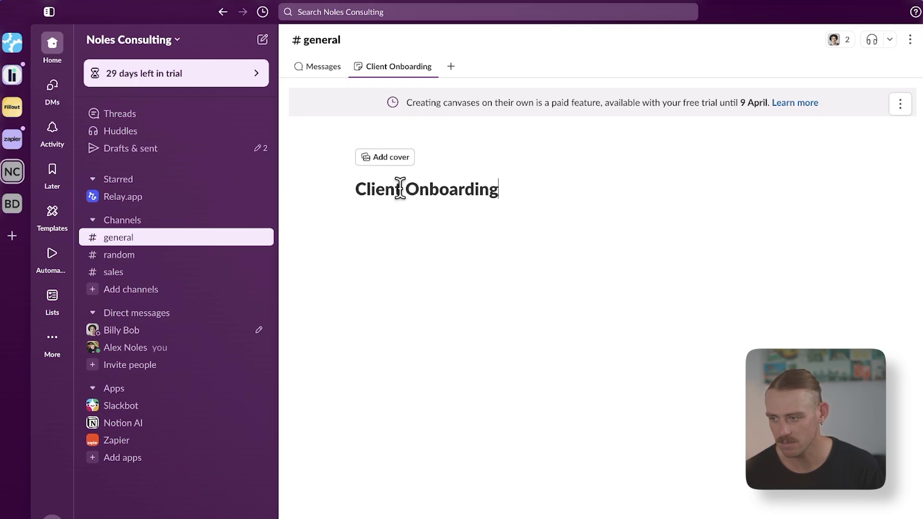
{"action": "type", "text": " #1"}
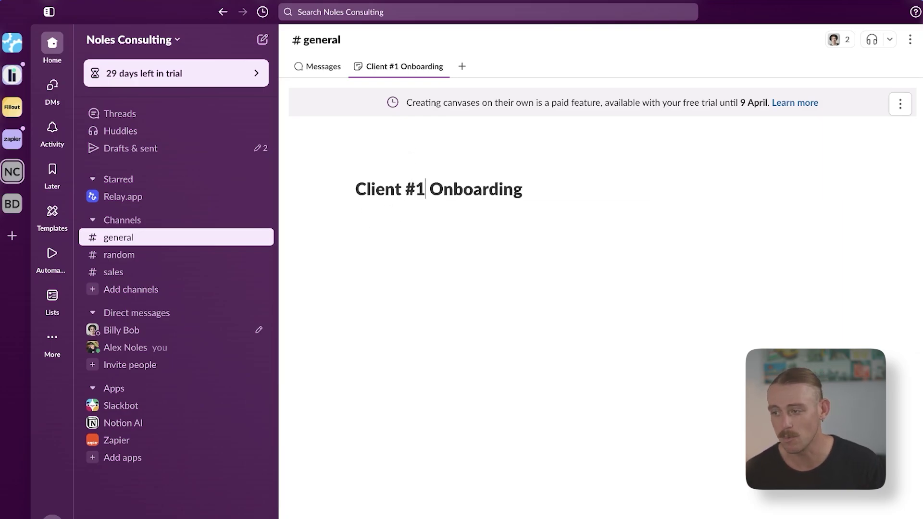
Insert an empty checklist item below the canvas title and remove it again.
{"action": "left_click", "coordinate": [453, 233]}
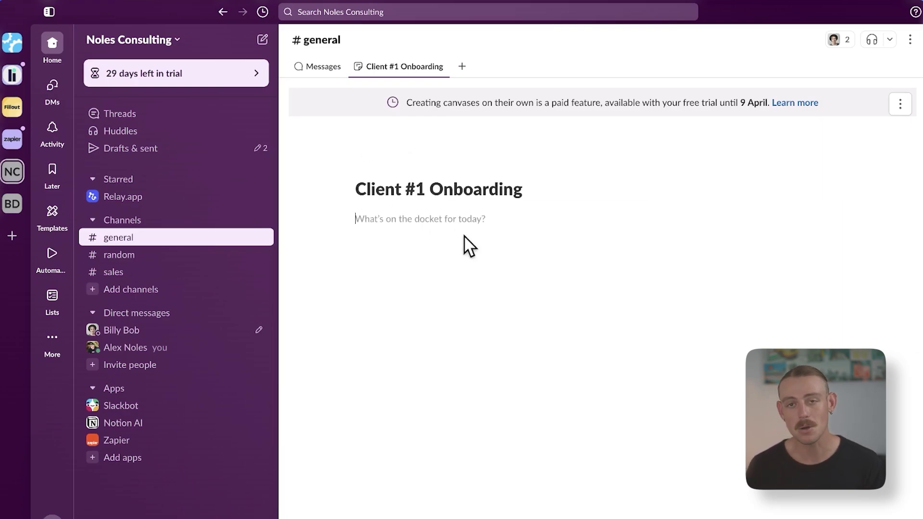
{"action": "type", "text": "/"}
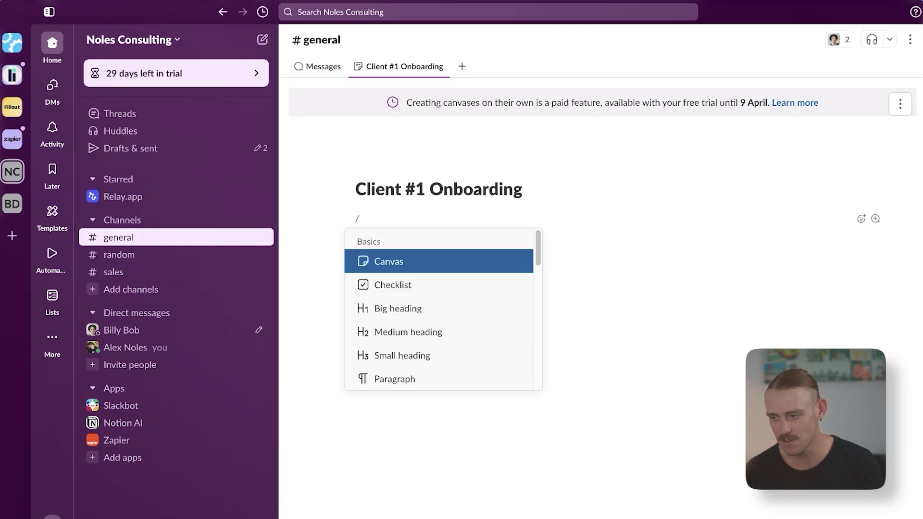
{"action": "key", "text": "Down"}
{"action": "key", "text": "Return"}
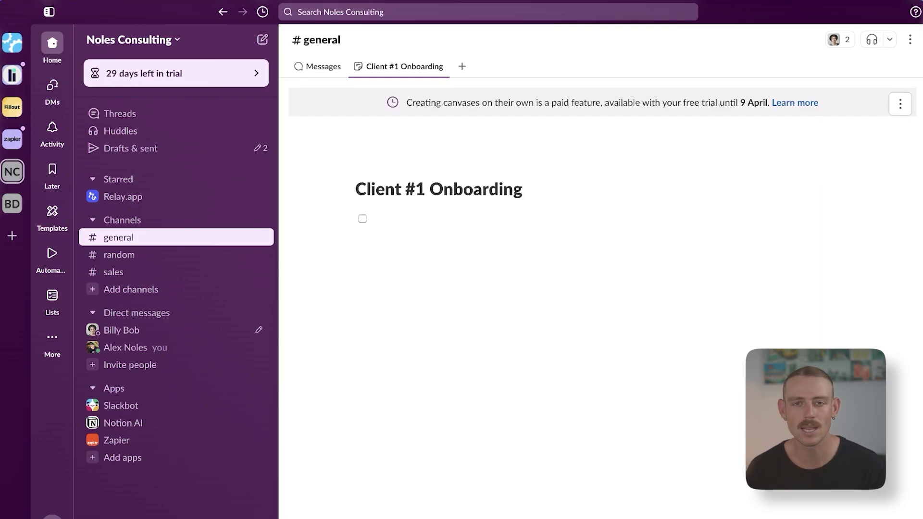
{"action": "key", "text": "BackSpace"}
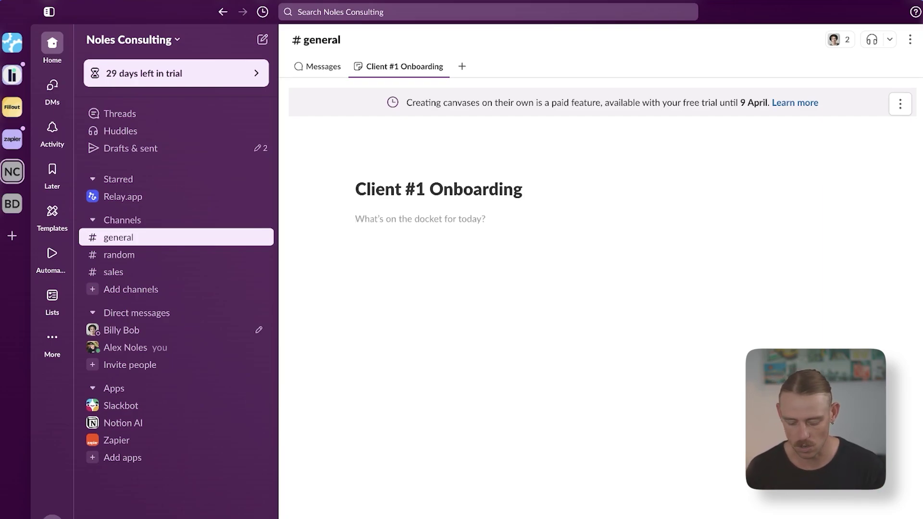
Try to insert a workflow into the body of the Client #1 Onboarding canvas.
{"action": "type", "text": "/"}
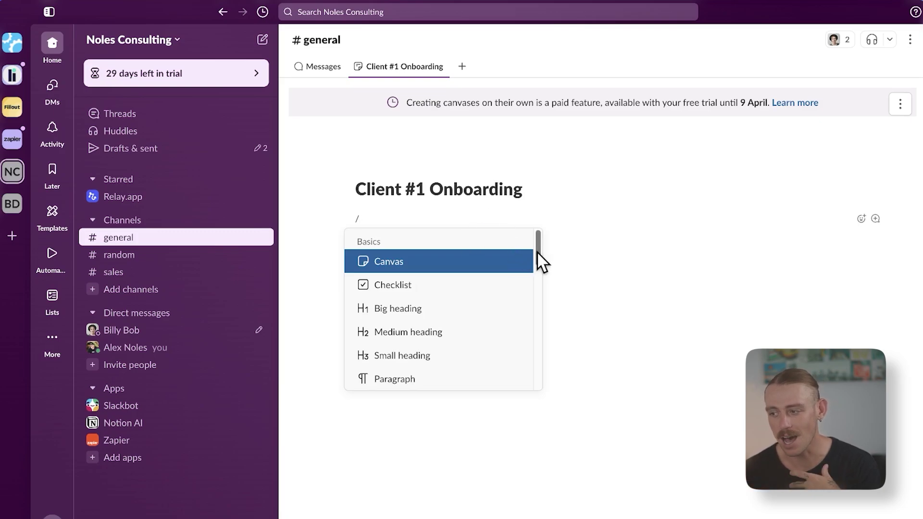
{"action": "left_click_drag", "start_coordinate": [537, 262], "coordinate": [528, 376]}
{"action": "left_click", "coordinate": [411, 271]}
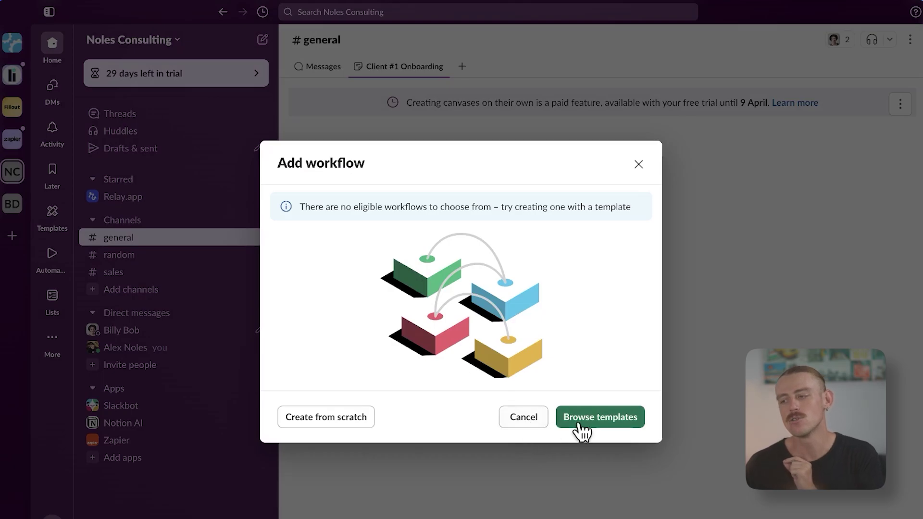
{"action": "left_click", "coordinate": [524, 418]}
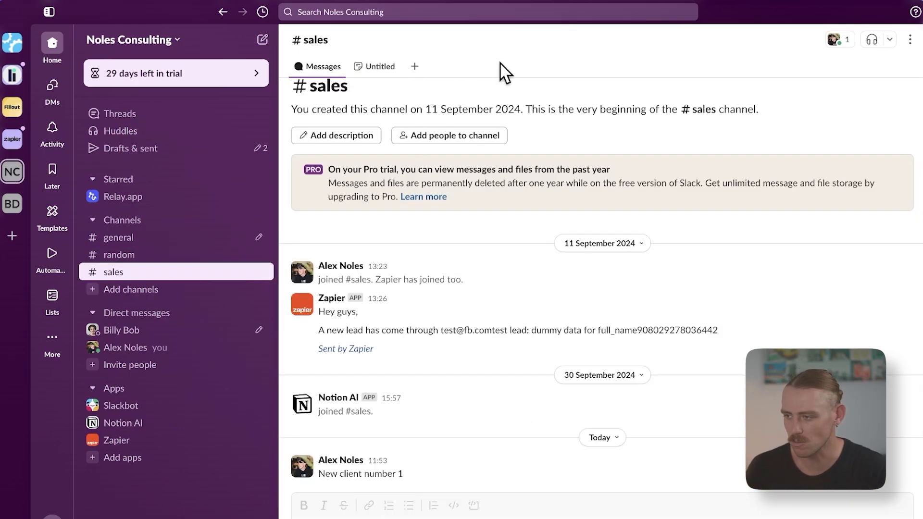
Examine the full set of channel templates available for #sales, and close them without adding one.
{"action": "left_click", "coordinate": [416, 69]}
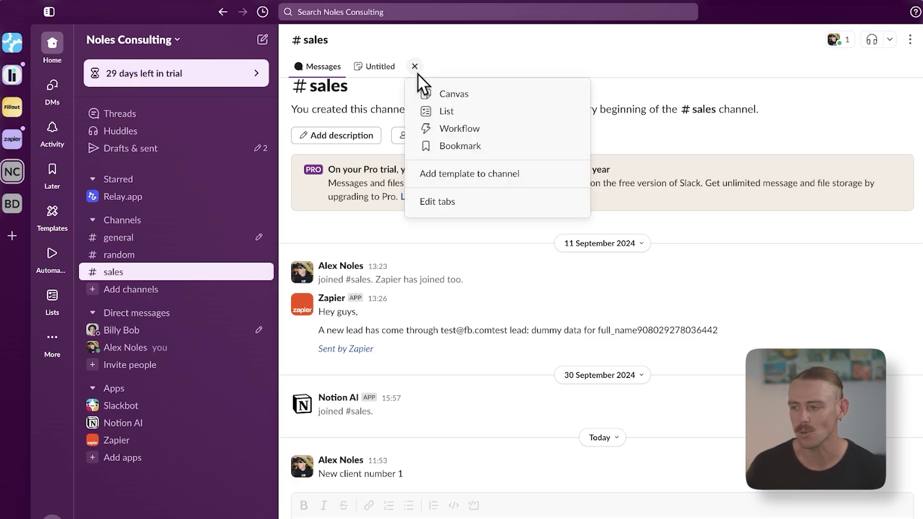
{"action": "left_click", "coordinate": [536, 174]}
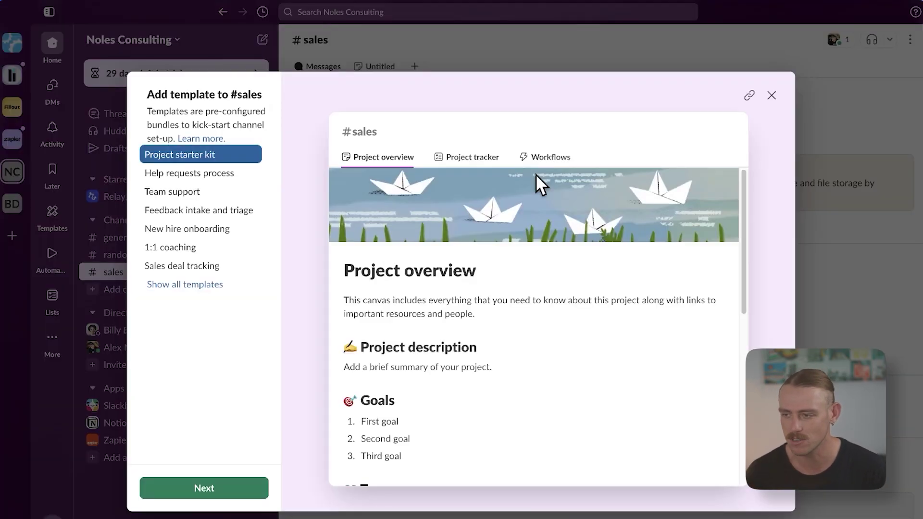
{"action": "left_click", "coordinate": [208, 285]}
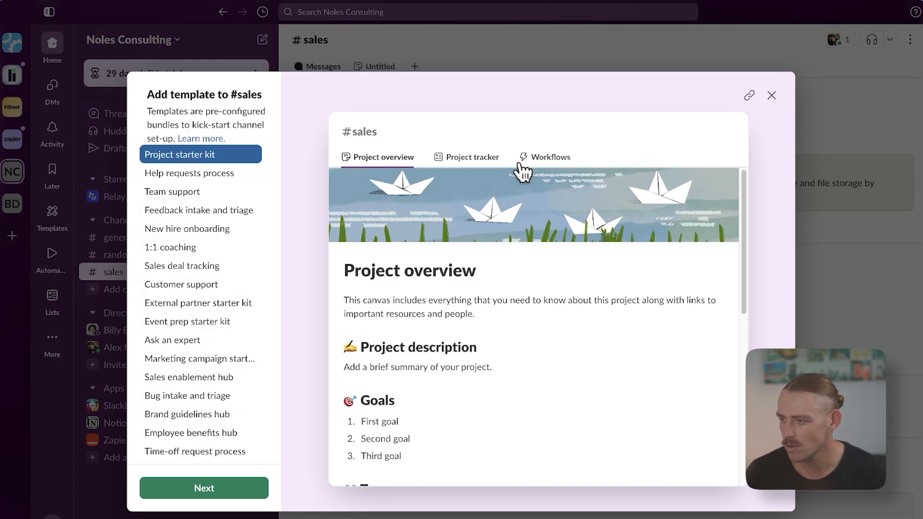
{"action": "left_click", "coordinate": [770, 97]}
Remove the Untitled canvas tab from the #sales channel.
{"action": "right_click", "coordinate": [382, 68]}
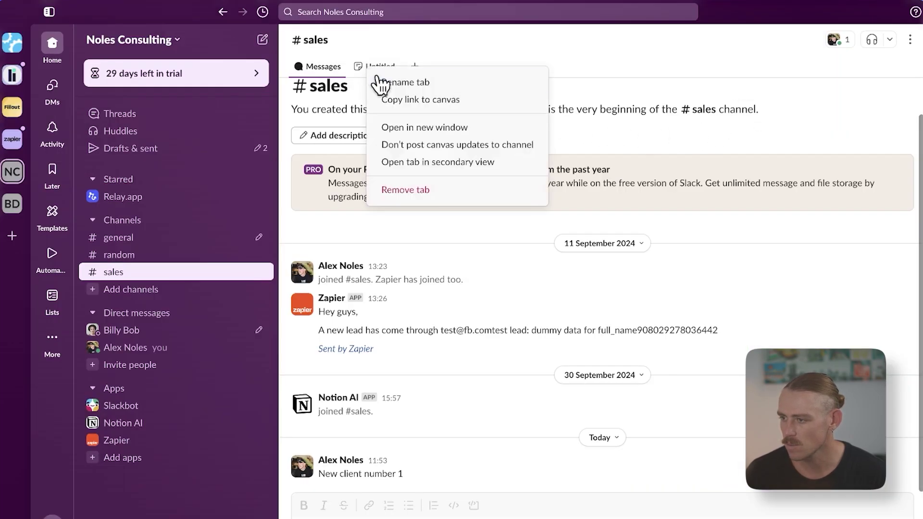
{"action": "left_click", "coordinate": [405, 189]}
Add a newly created blank canvas as a tab in the #sales channel.
{"action": "left_click", "coordinate": [359, 66]}
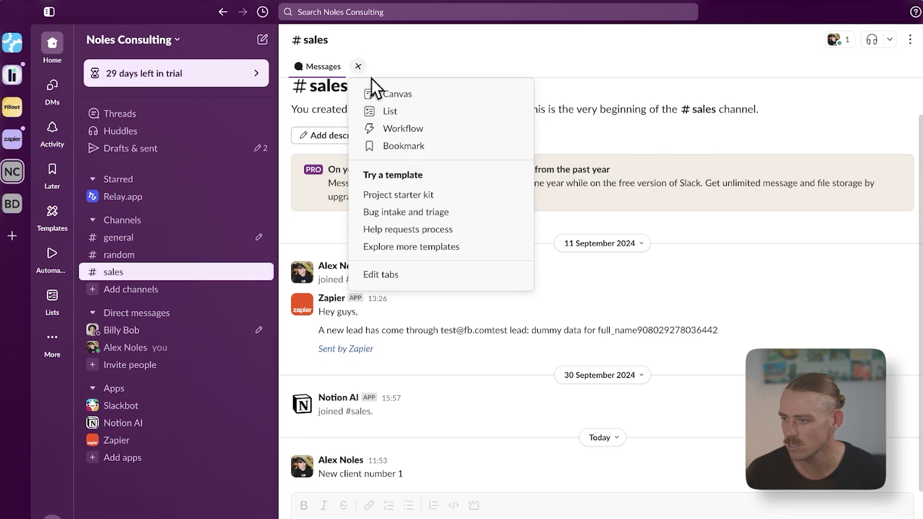
{"action": "left_click", "coordinate": [447, 93]}
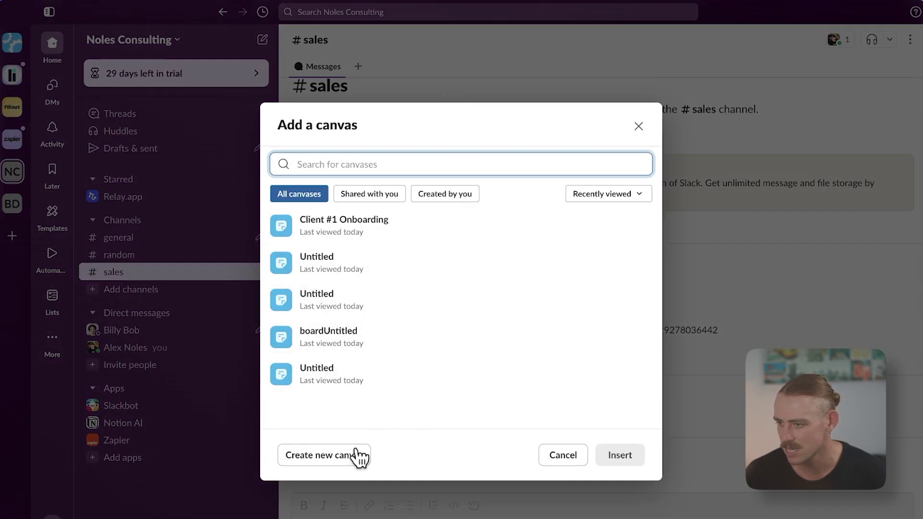
{"action": "left_click", "coordinate": [617, 197]}
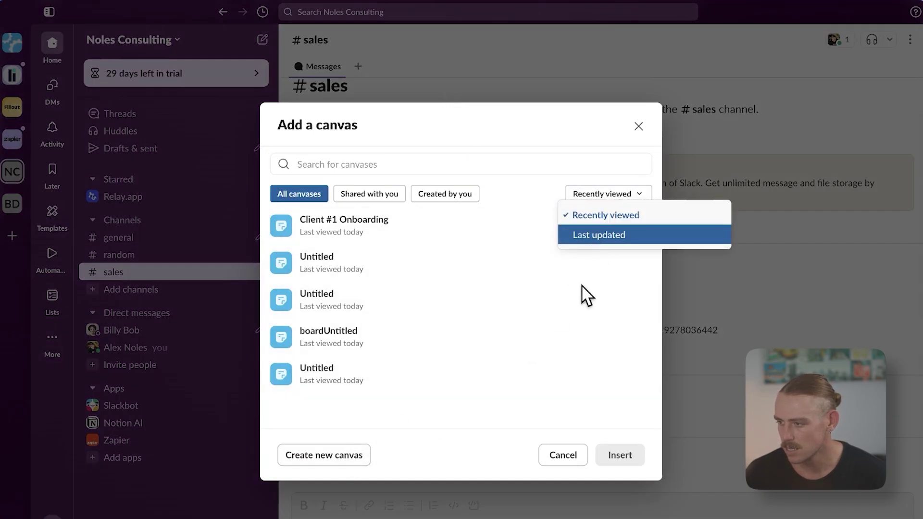
{"action": "left_click", "coordinate": [572, 288]}
{"action": "left_click", "coordinate": [355, 463]}
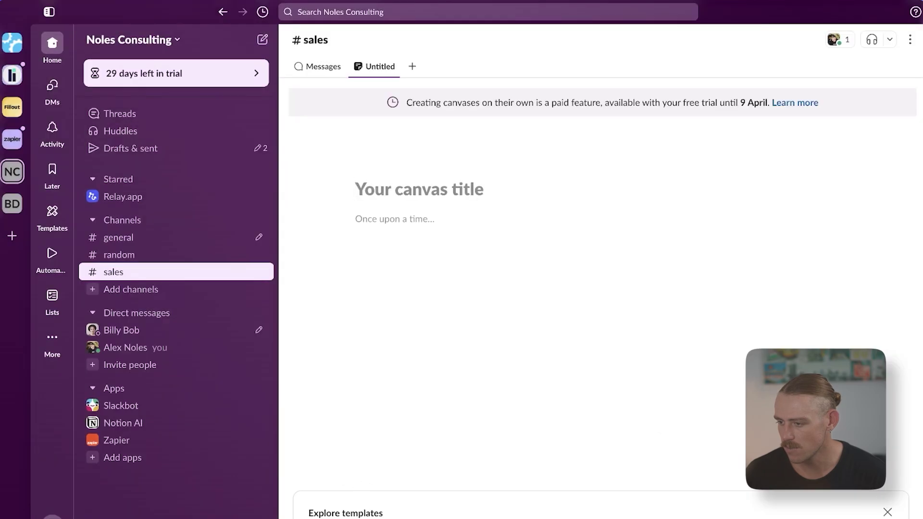
Apply the To-do list template to the blank canvas in #sales.
{"action": "left_click", "coordinate": [830, 511]}
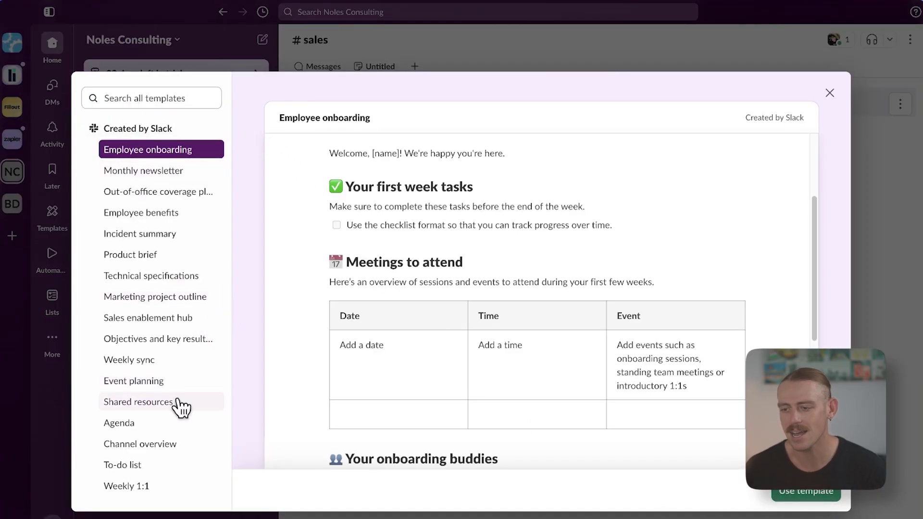
{"action": "left_click", "coordinate": [159, 466]}
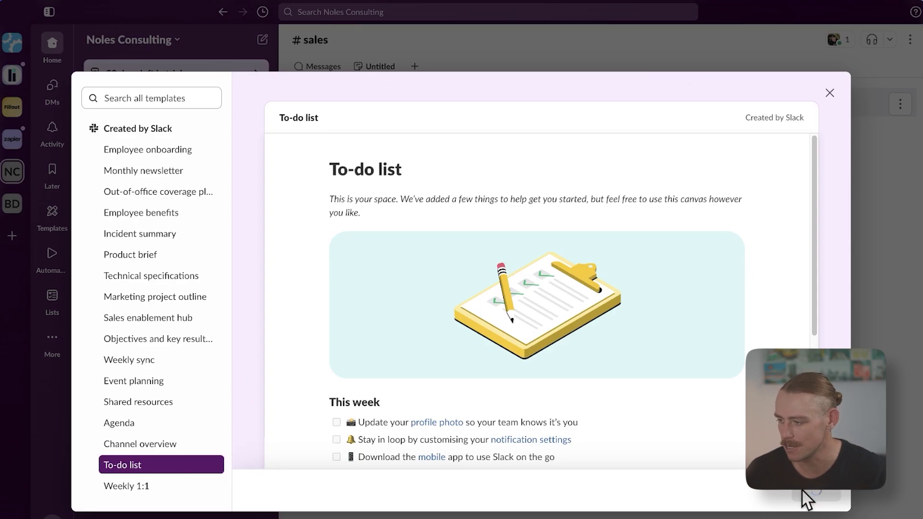
{"action": "left_click", "coordinate": [805, 498]}
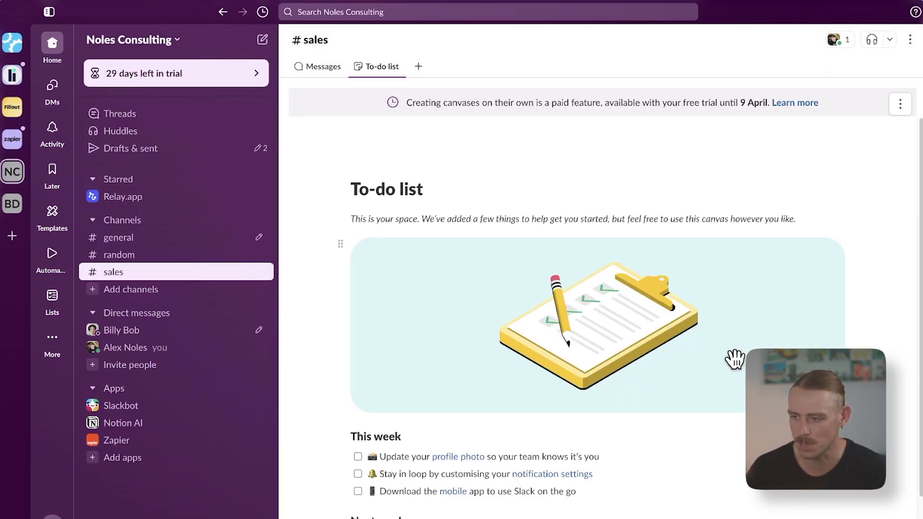
Look at the #sales messages, and review the checklist items in the channel's To-do list canvas.
{"action": "left_click", "coordinate": [318, 68]}
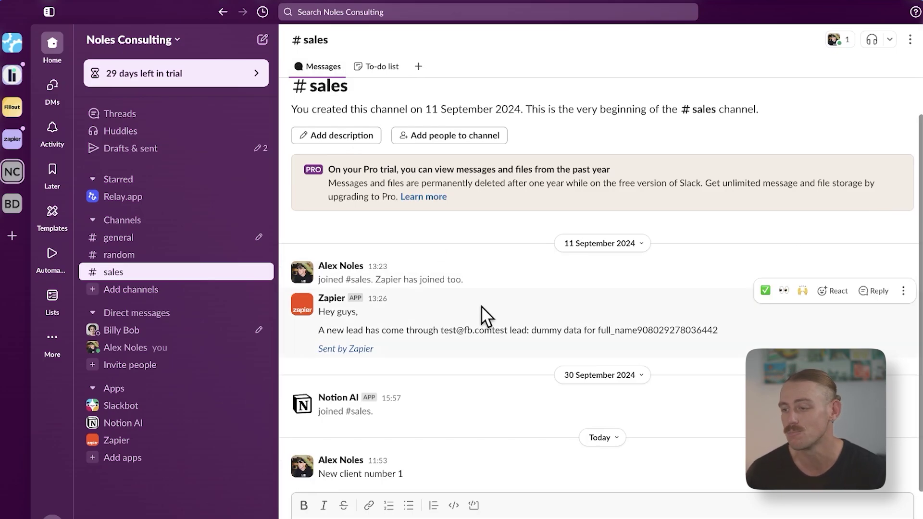
{"action": "left_click", "coordinate": [379, 72]}
{"action": "scroll", "coordinate": [480, 309], "scroll_direction": "down", "scroll_amount": 3}
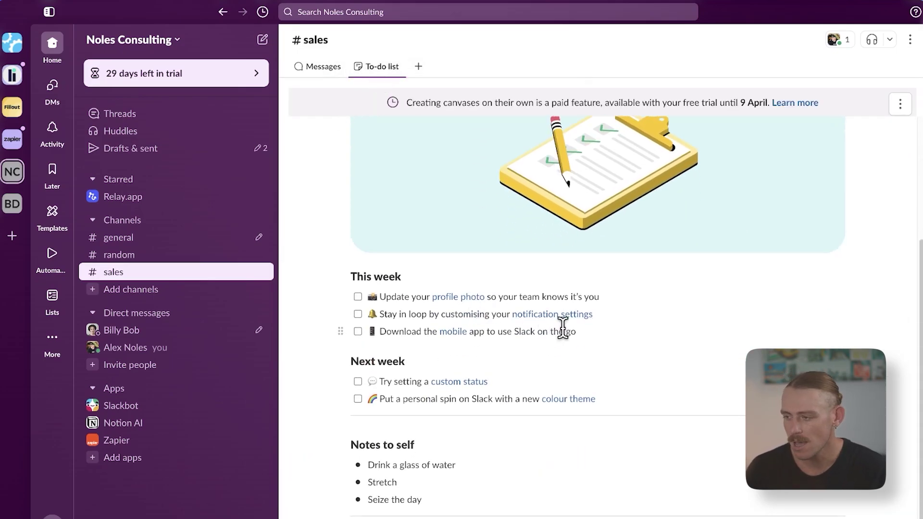
{"action": "left_click", "coordinate": [586, 331]}
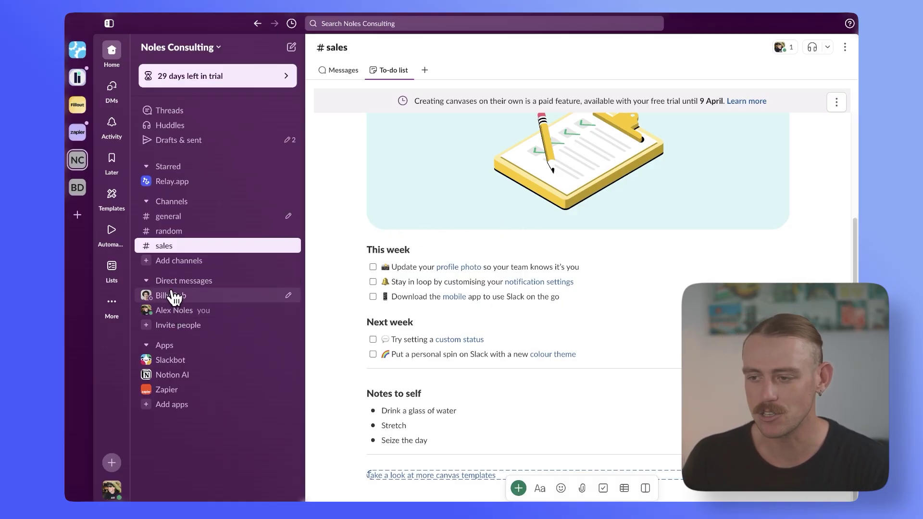
Add a new canvas tab to the direct message with the other team member, using the Employee onboarding template.
{"action": "left_click", "coordinate": [172, 295]}
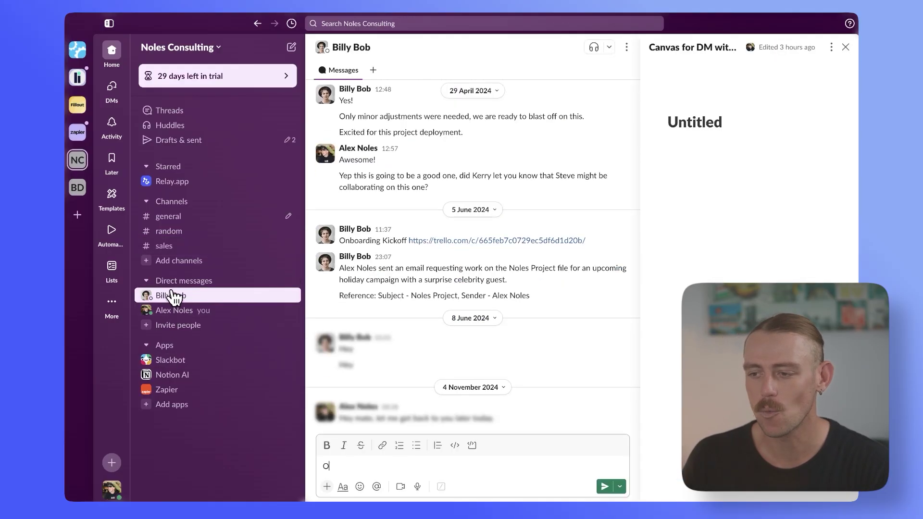
{"action": "left_click", "coordinate": [375, 72]}
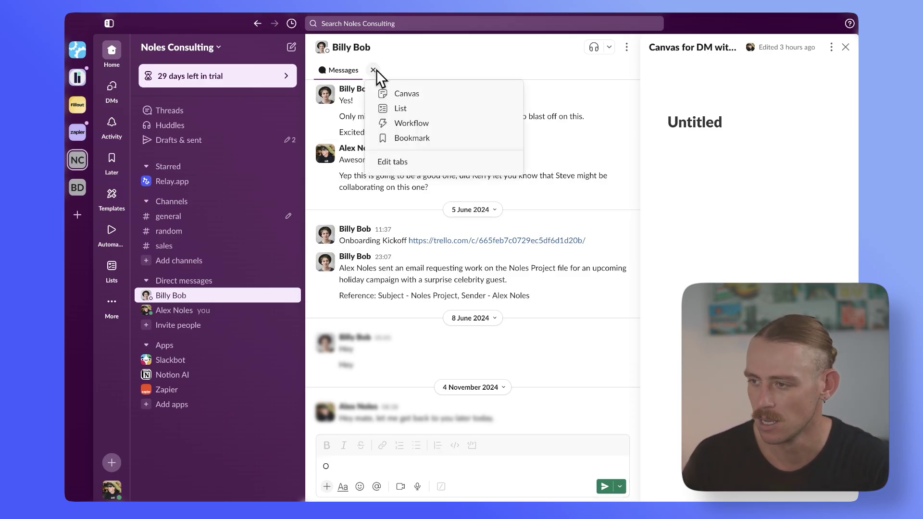
{"action": "left_click", "coordinate": [425, 95]}
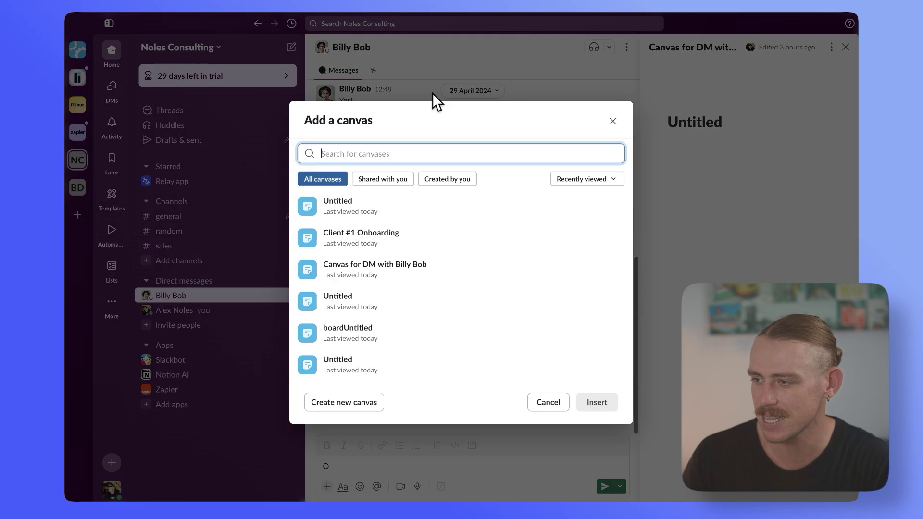
{"action": "left_click", "coordinate": [340, 402]}
{"action": "left_click", "coordinate": [396, 481]}
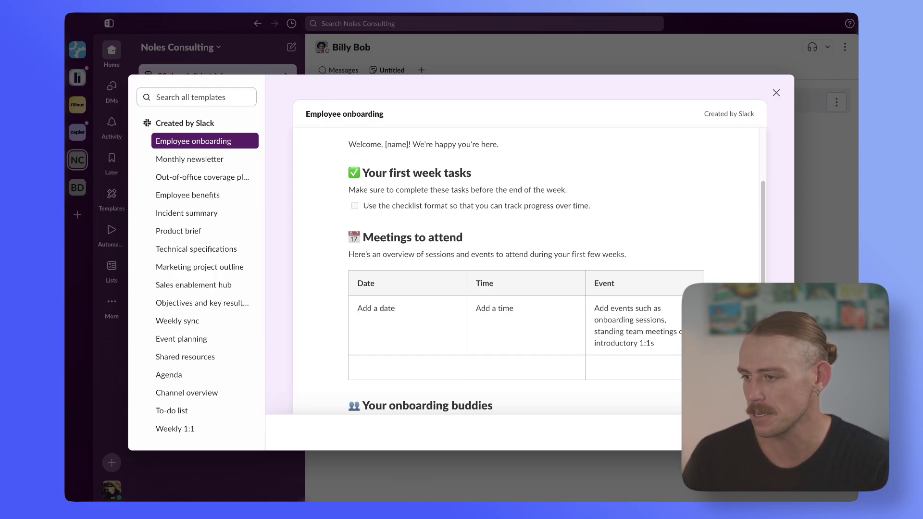
{"action": "left_click", "coordinate": [750, 432]}
Tick off the checklist item under Your first week tasks in the direct message's Employee onboarding canvas.
{"action": "left_click", "coordinate": [339, 70]}
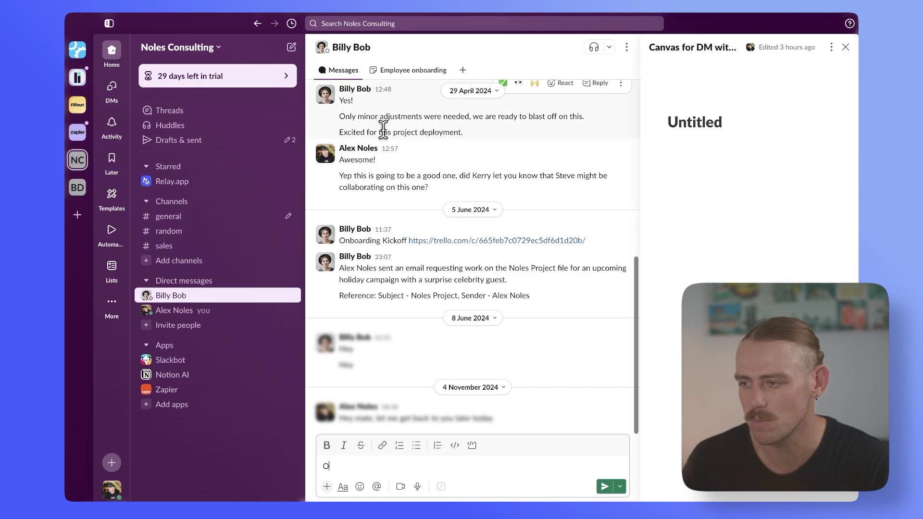
{"action": "left_click", "coordinate": [408, 70]}
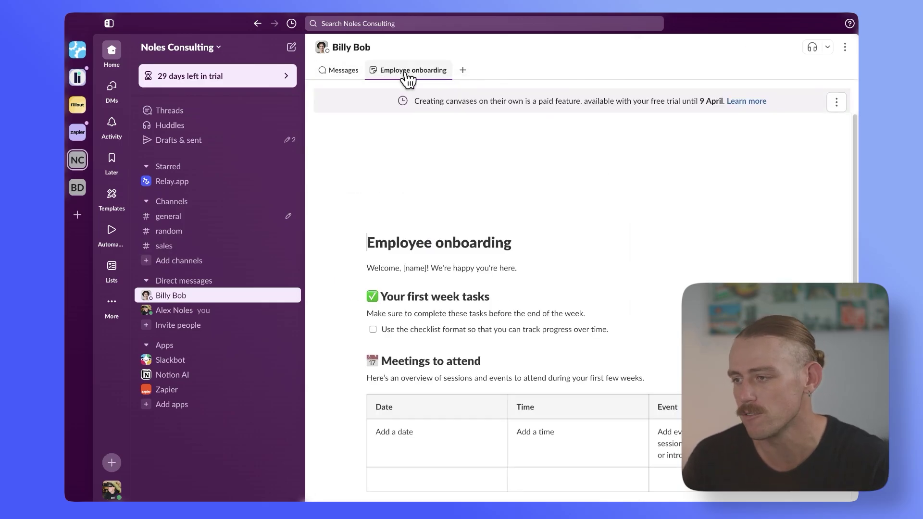
{"action": "scroll", "coordinate": [595, 259], "scroll_direction": "down", "scroll_amount": 2}
{"action": "left_click_drag", "start_coordinate": [608, 257], "coordinate": [372, 263]}
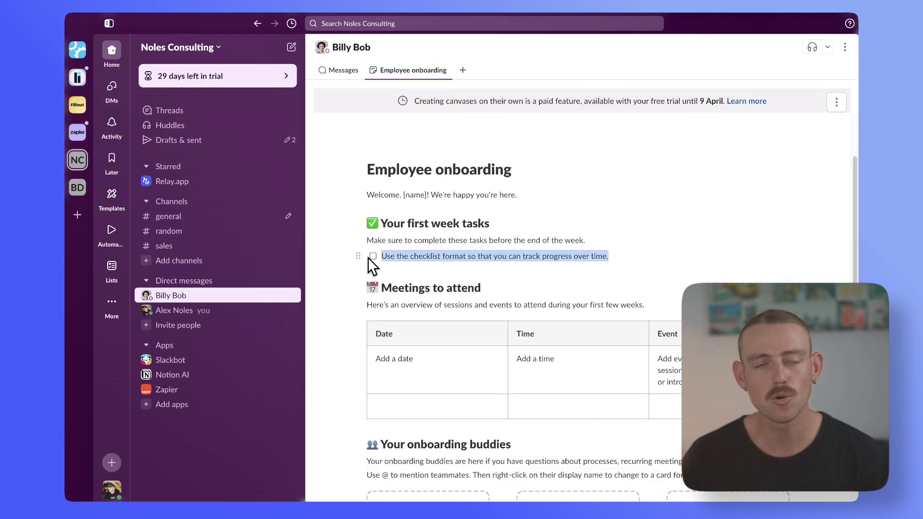
{"action": "left_click", "coordinate": [372, 256]}
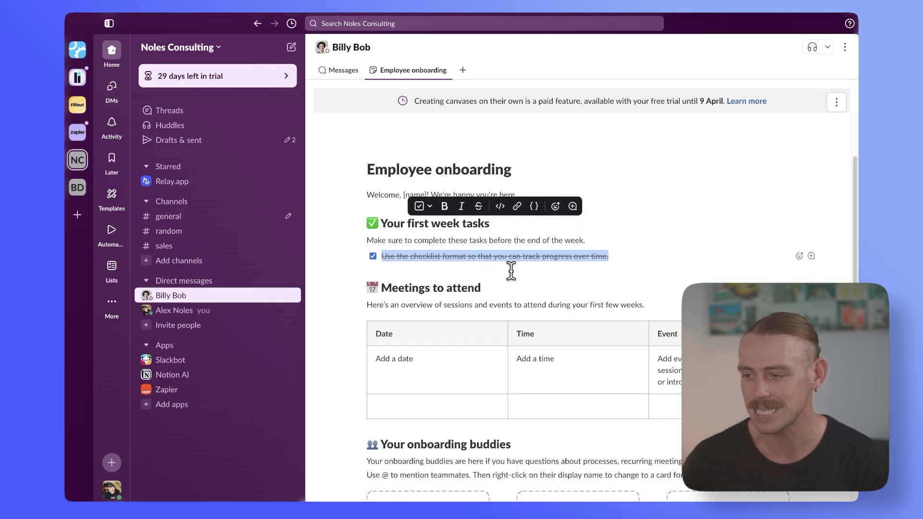
Review the remaining Employee onboarding sections, from the meetings table to the tips on creating a canvas.
{"action": "scroll", "coordinate": [506, 289], "scroll_direction": "down", "scroll_amount": 3}
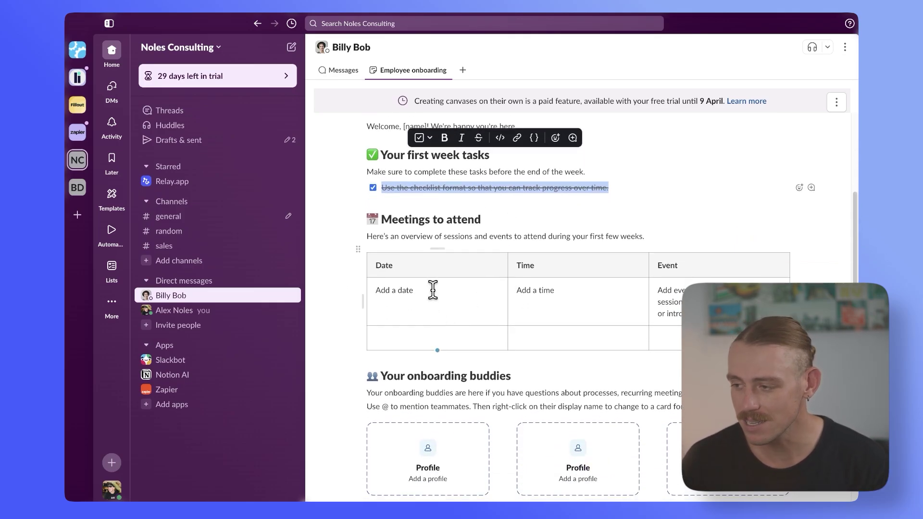
{"action": "scroll", "coordinate": [447, 278], "scroll_direction": "down", "scroll_amount": 8}
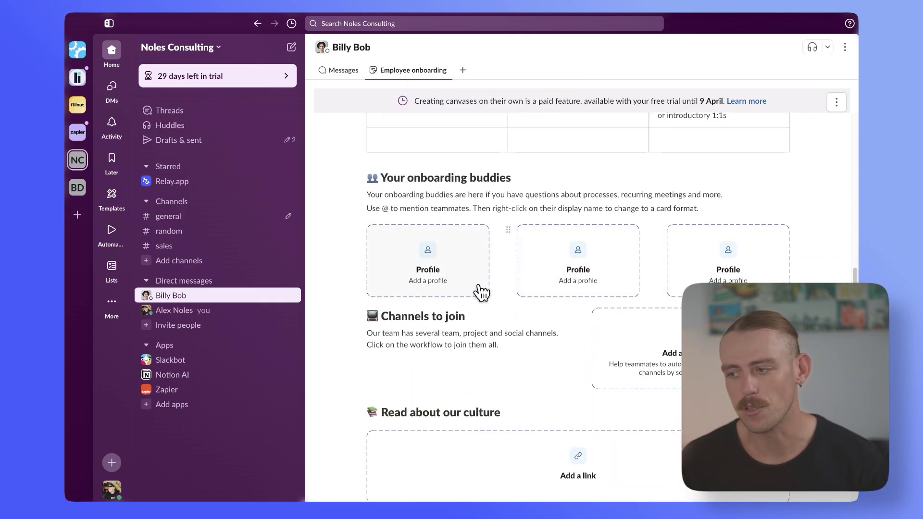
{"action": "scroll", "coordinate": [454, 289], "scroll_direction": "down", "scroll_amount": 5}
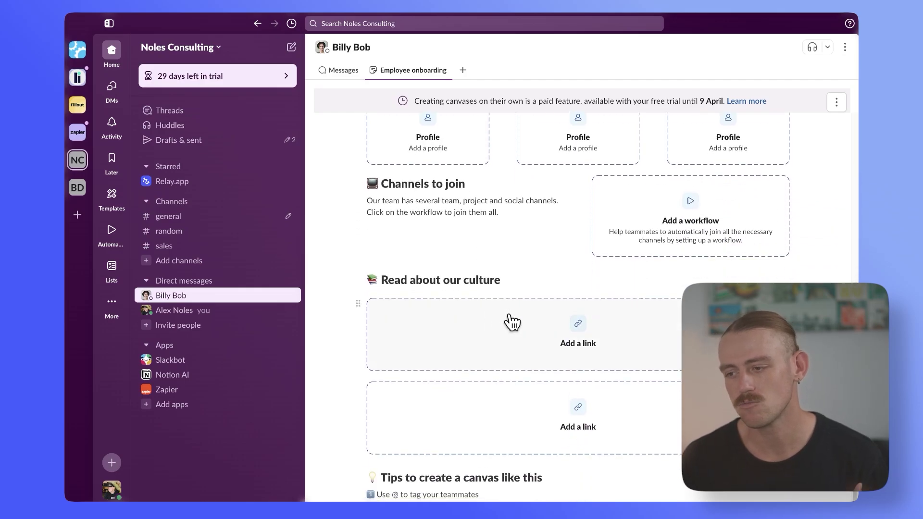
{"action": "scroll", "coordinate": [512, 322], "scroll_direction": "down", "scroll_amount": 2}
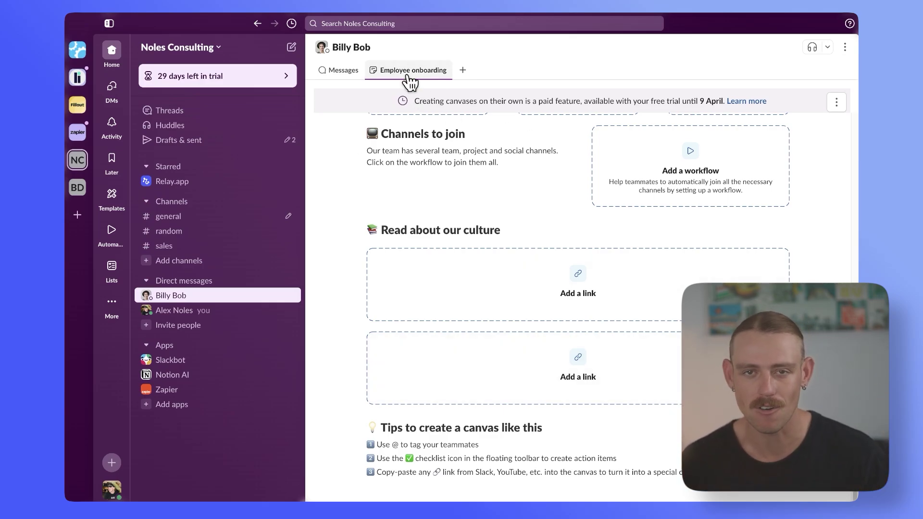
{"action": "scroll", "coordinate": [504, 240], "scroll_direction": "up", "scroll_amount": 2}
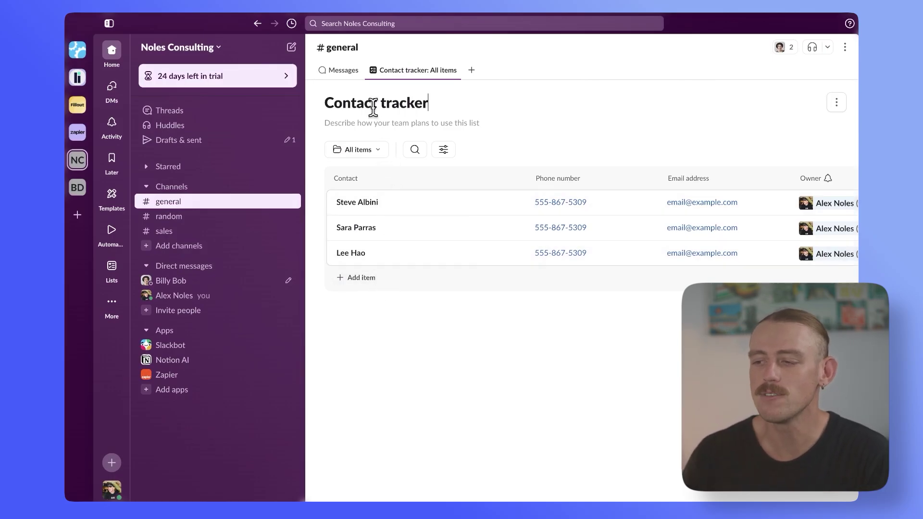
Check the member list of #general, and return to the Contact tracker list to open its options.
{"action": "left_click", "coordinate": [344, 72]}
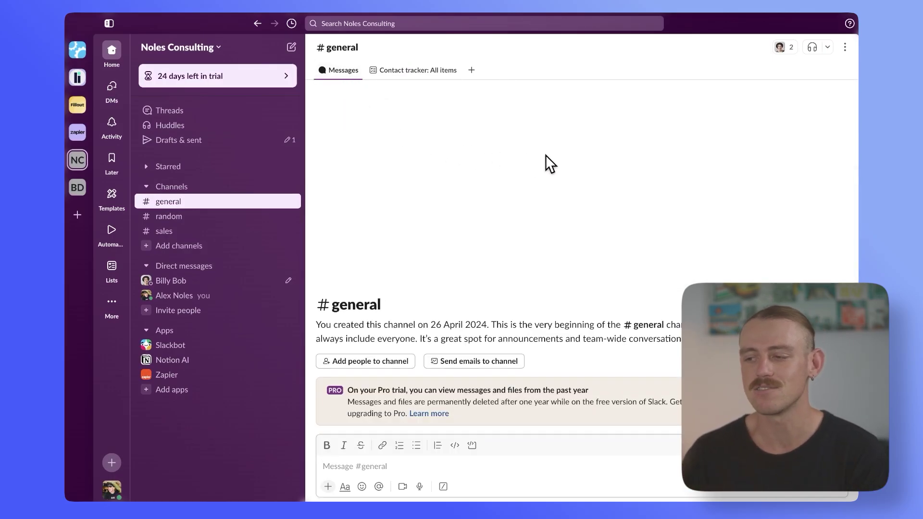
{"action": "left_click", "coordinate": [781, 48]}
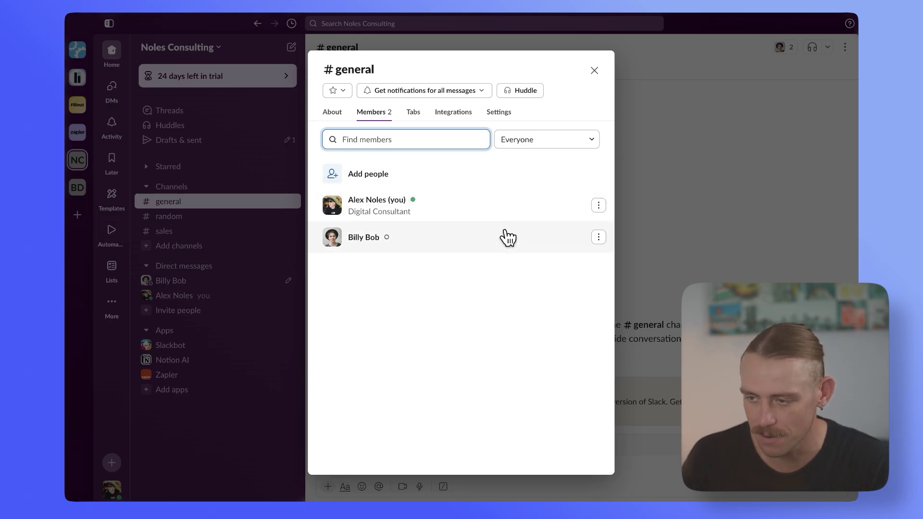
{"action": "left_click", "coordinate": [594, 71]}
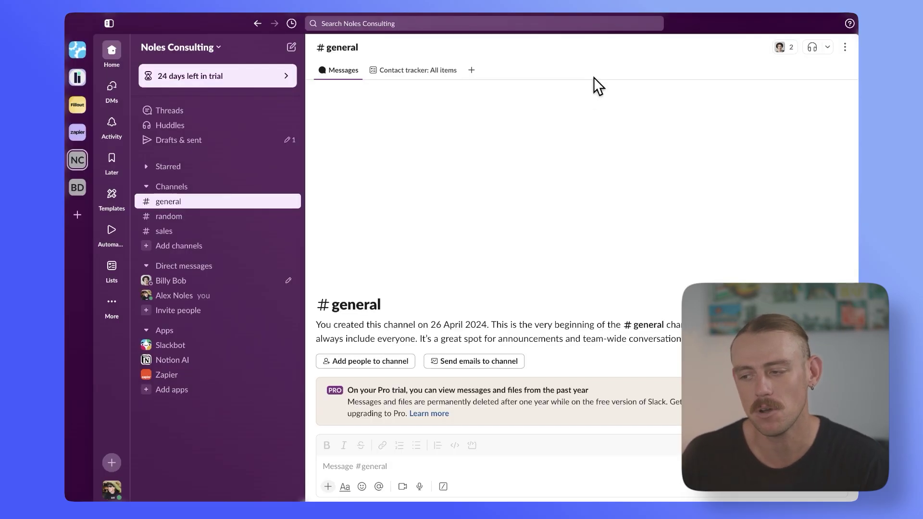
{"action": "left_click", "coordinate": [432, 73]}
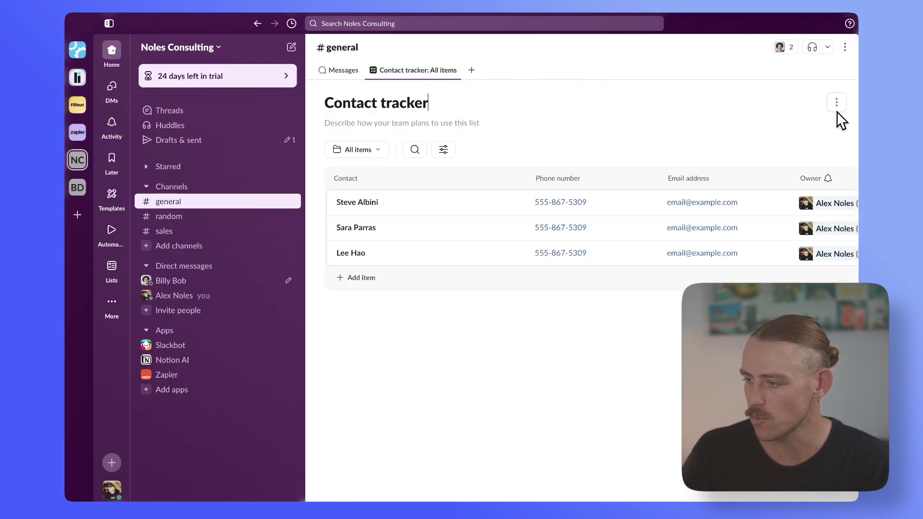
{"action": "left_click", "coordinate": [837, 109]}
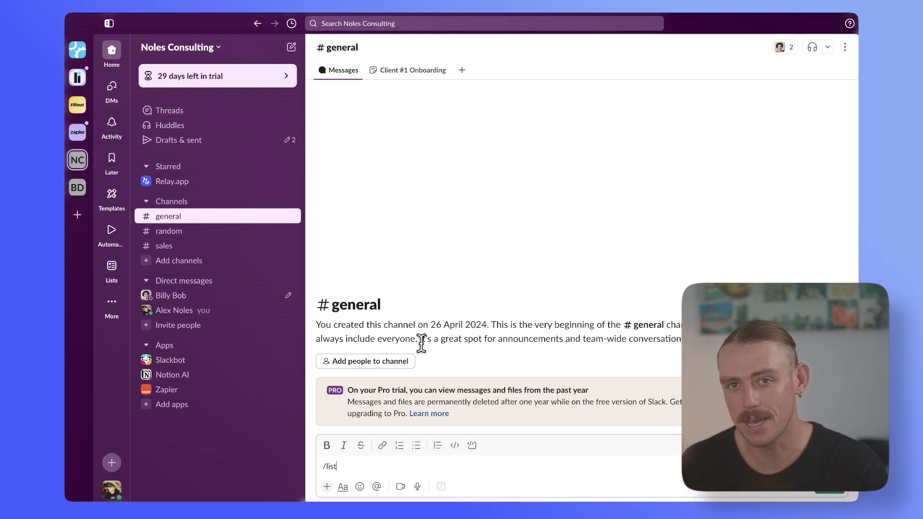
Browse the workflow templates for #general, preview the steps of Weekly meeting agenda, and close without adding a workflow.
{"action": "left_click", "coordinate": [460, 77]}
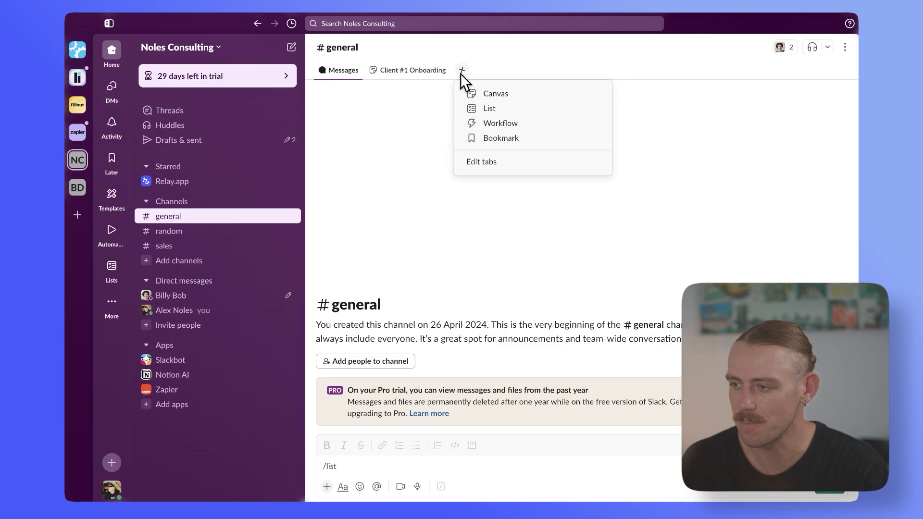
{"action": "left_click", "coordinate": [528, 126]}
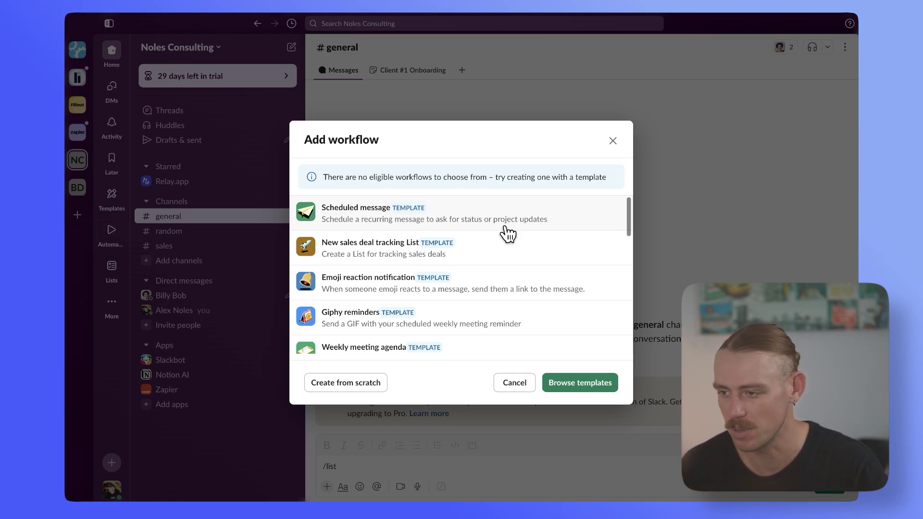
{"action": "scroll", "coordinate": [464, 215], "scroll_direction": "down", "scroll_amount": 1}
{"action": "scroll", "coordinate": [490, 250], "scroll_direction": "down", "scroll_amount": 2}
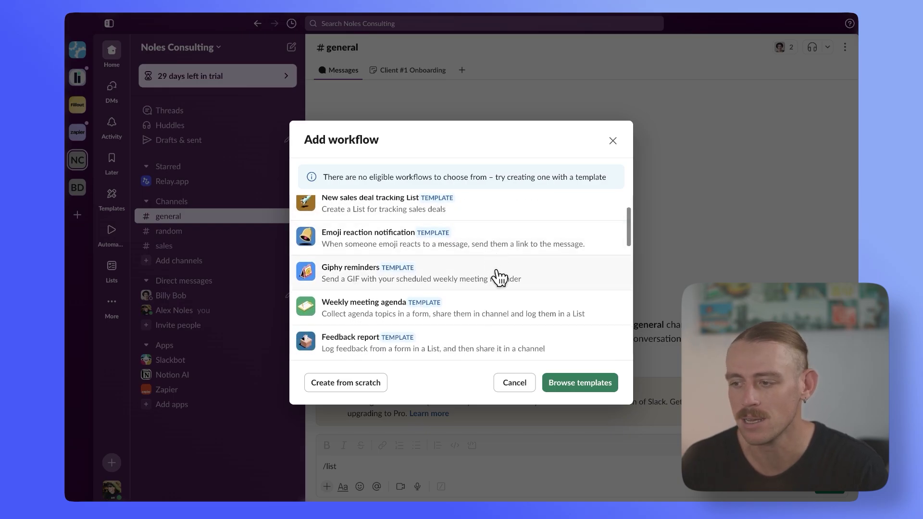
{"action": "left_click", "coordinate": [546, 316]}
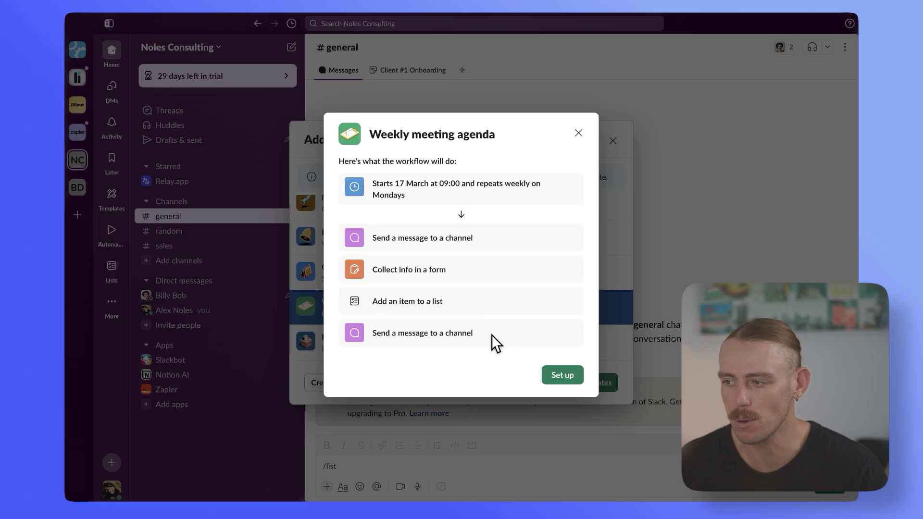
{"action": "left_click", "coordinate": [578, 133]}
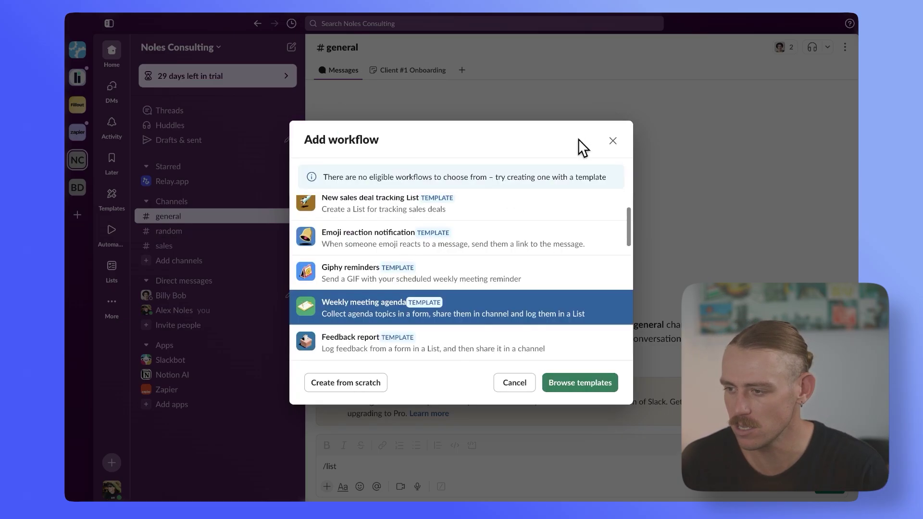
{"action": "left_click", "coordinate": [614, 140]}
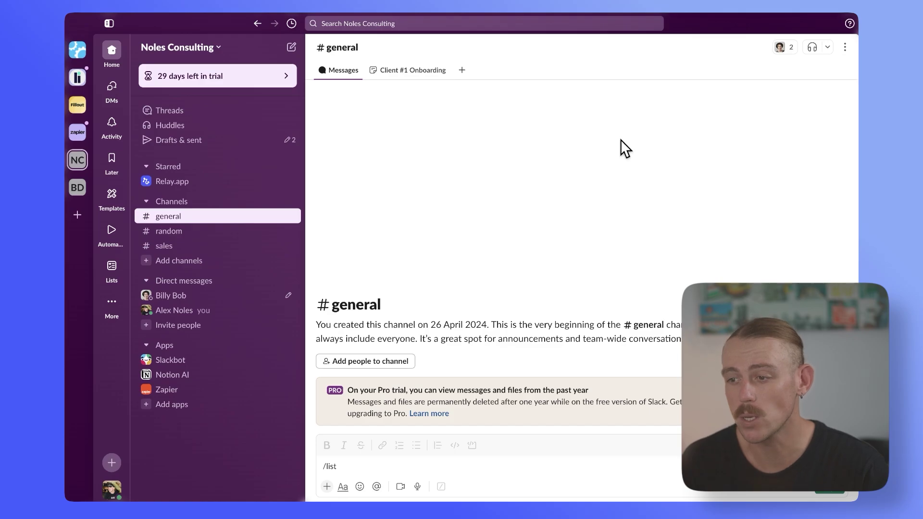
Create a new workflow from scratch for #general that starts when a person joins the channel.
{"action": "left_click", "coordinate": [462, 71]}
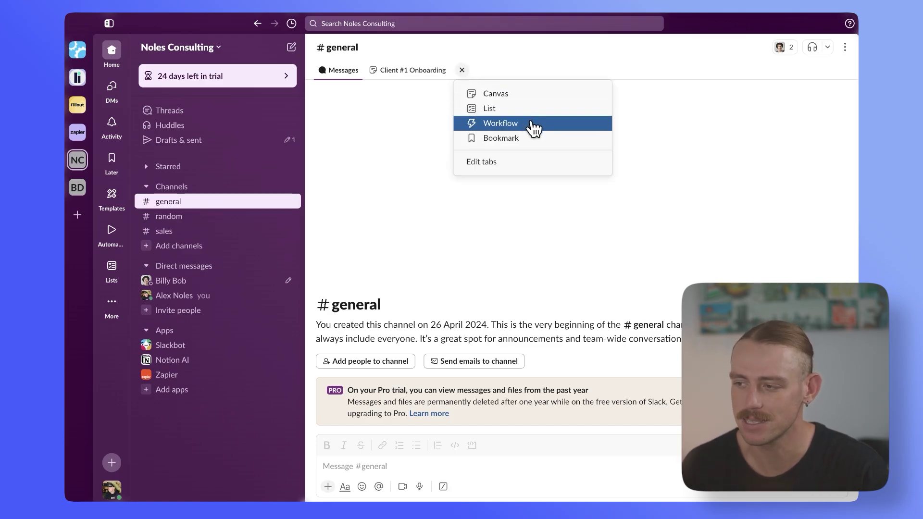
{"action": "left_click", "coordinate": [531, 123]}
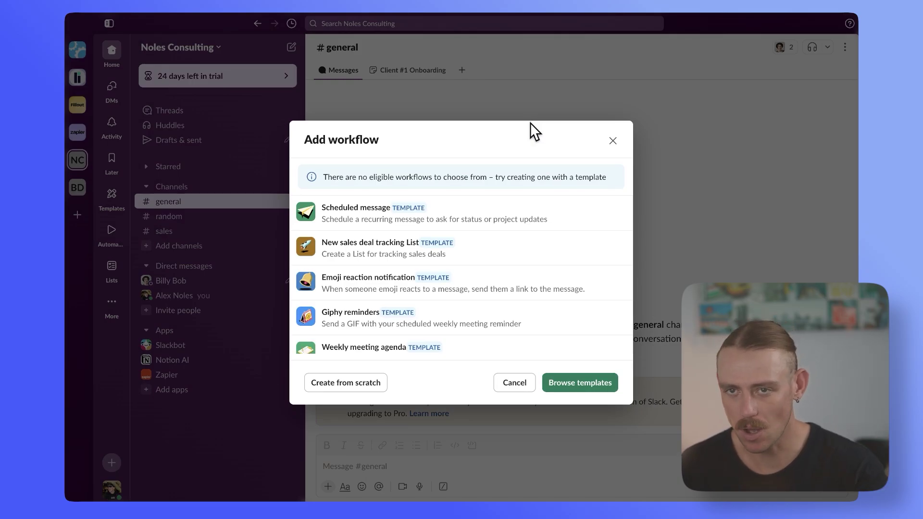
{"action": "left_click", "coordinate": [308, 383]}
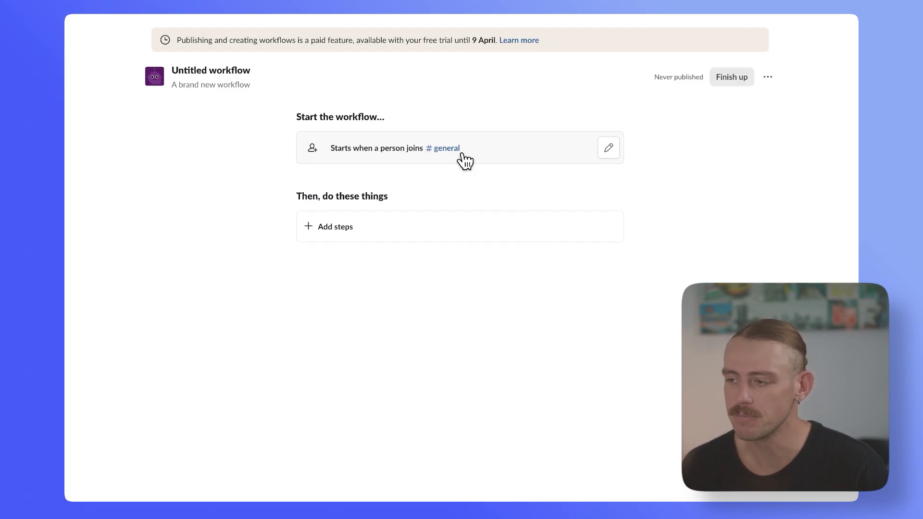
Add a Collect info in a form step titled Onboarding Form, with questions for name, email, position and phone number.
{"action": "left_click", "coordinate": [403, 227]}
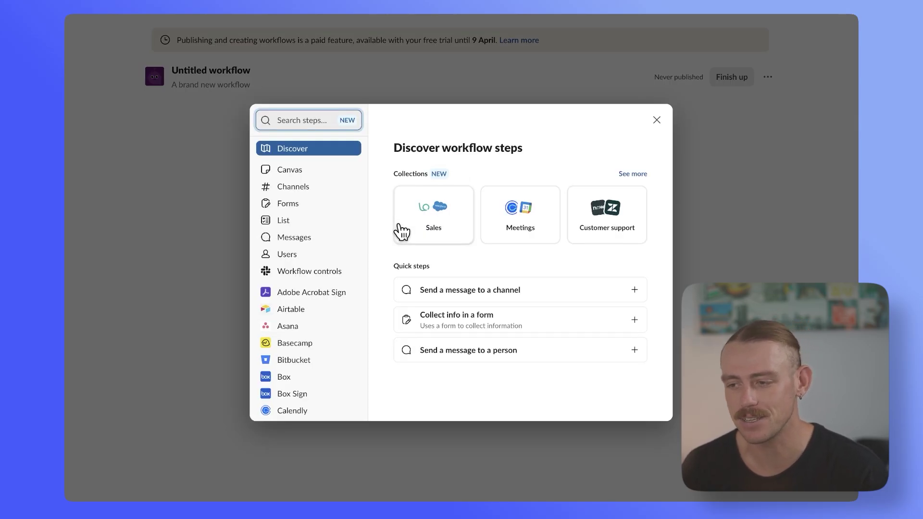
{"action": "left_click", "coordinate": [516, 327]}
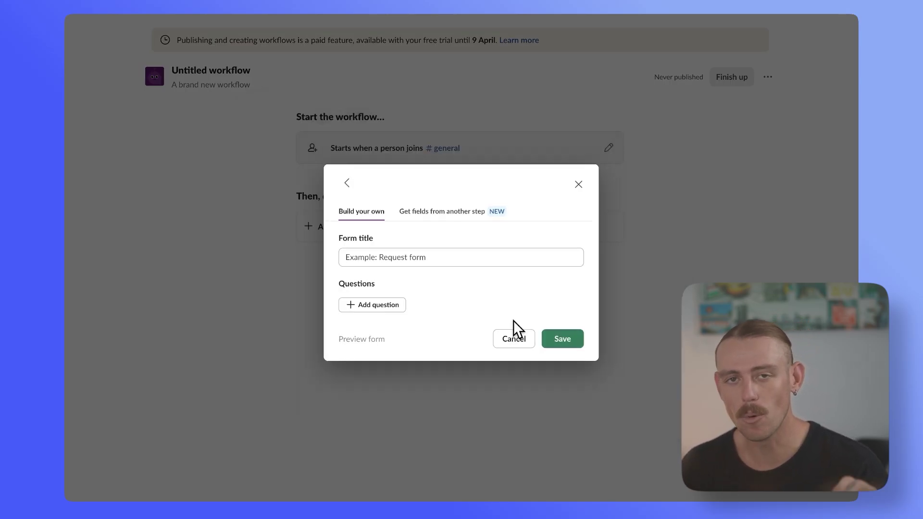
{"action": "left_click", "coordinate": [453, 258]}
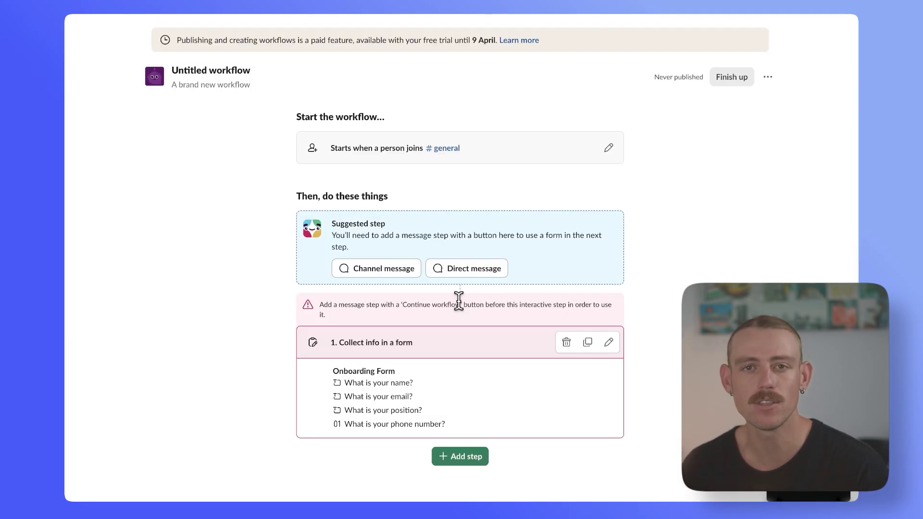
{"action": "left_click", "coordinate": [608, 342]}
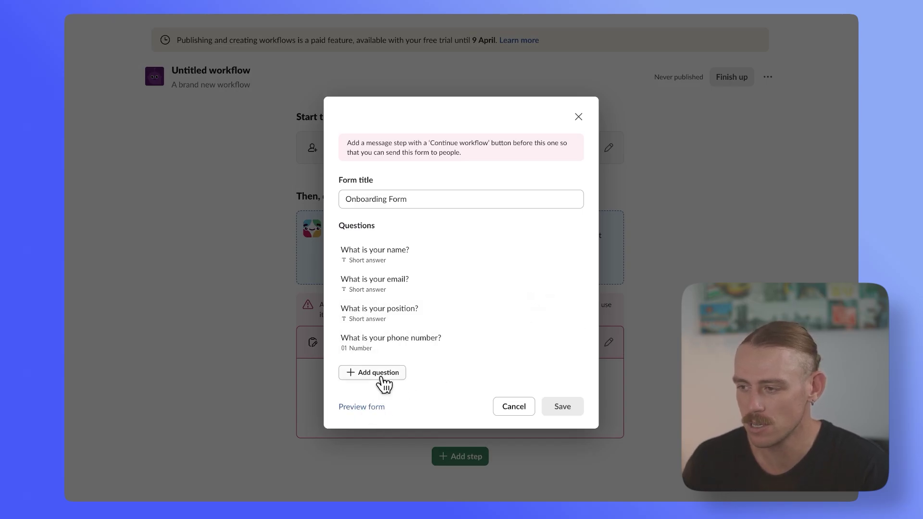
{"action": "left_click", "coordinate": [560, 406]}
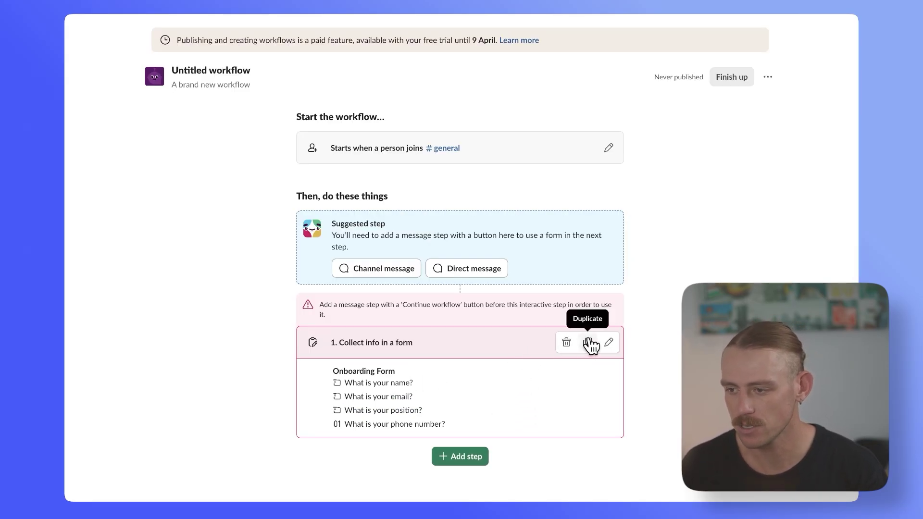
{"action": "left_click", "coordinate": [403, 272]}
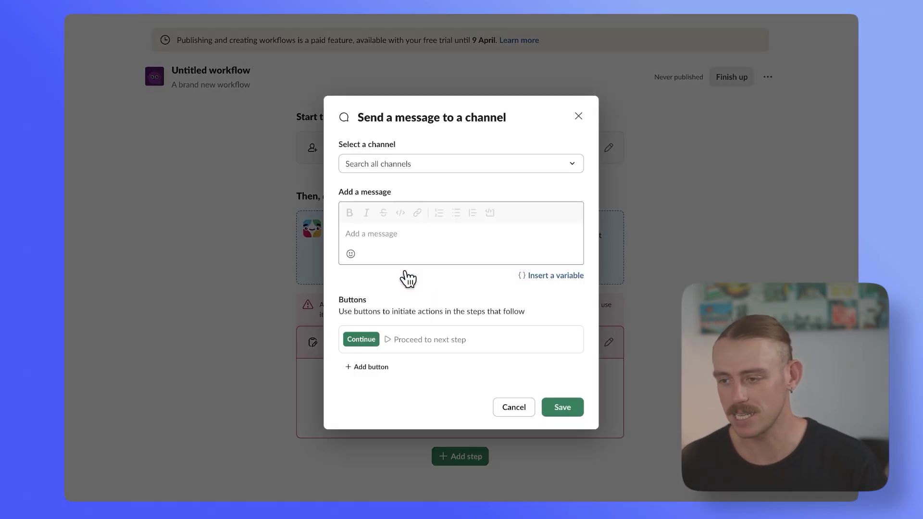
{"action": "left_click", "coordinate": [519, 412]}
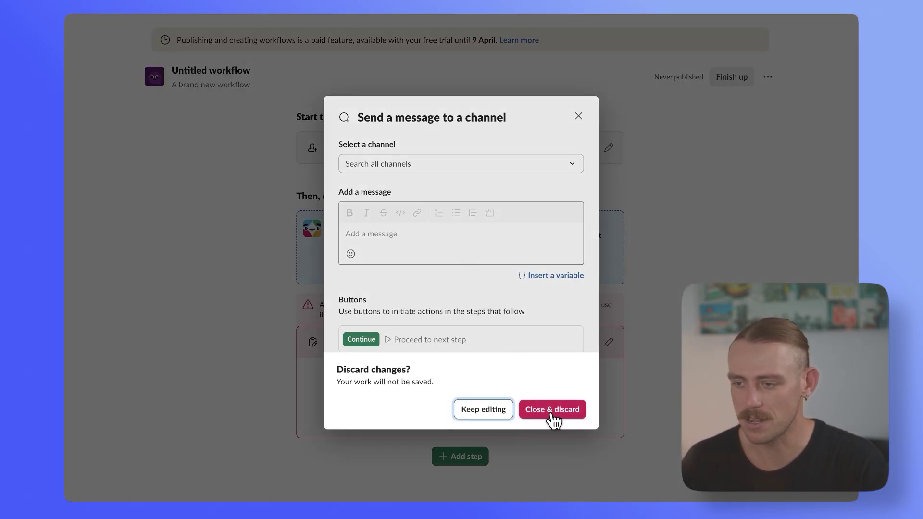
{"action": "left_click", "coordinate": [552, 414]}
Add the suggested direct message step for the user who joined the channel, and begin its message with "Welcome to the team legend!".
{"action": "left_click", "coordinate": [461, 265]}
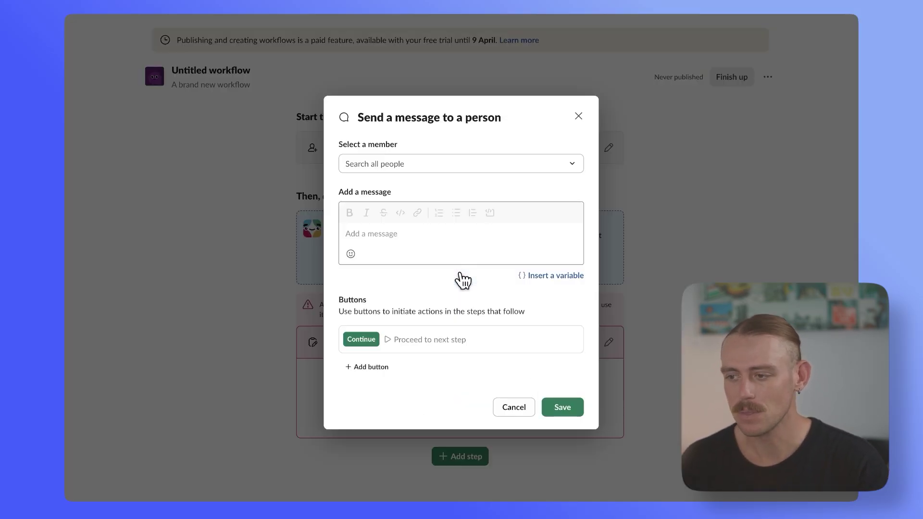
{"action": "left_click", "coordinate": [465, 166]}
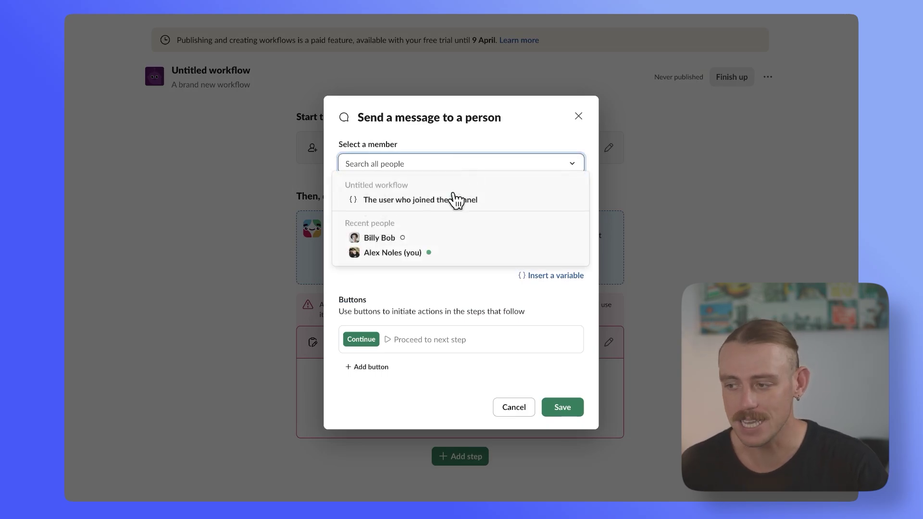
{"action": "left_click", "coordinate": [429, 202]}
{"action": "left_click", "coordinate": [412, 237]}
{"action": "type", "text": "Welcome to the team legend!  Eager to see how you"}
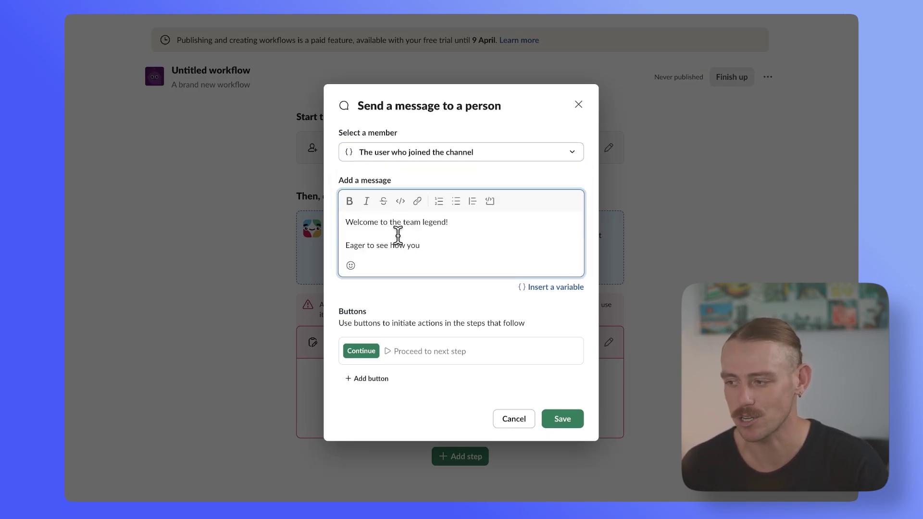
{"action": "left_click_drag", "start_coordinate": [428, 245], "coordinate": [347, 246]}
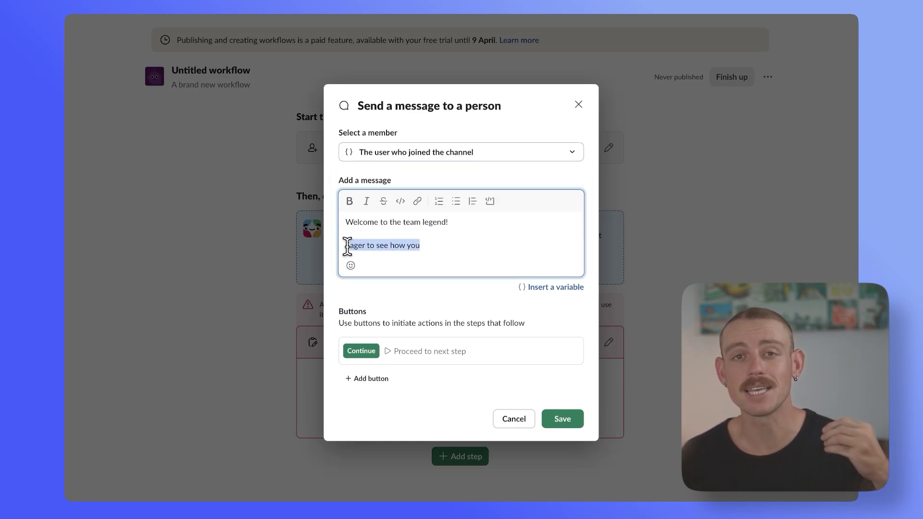